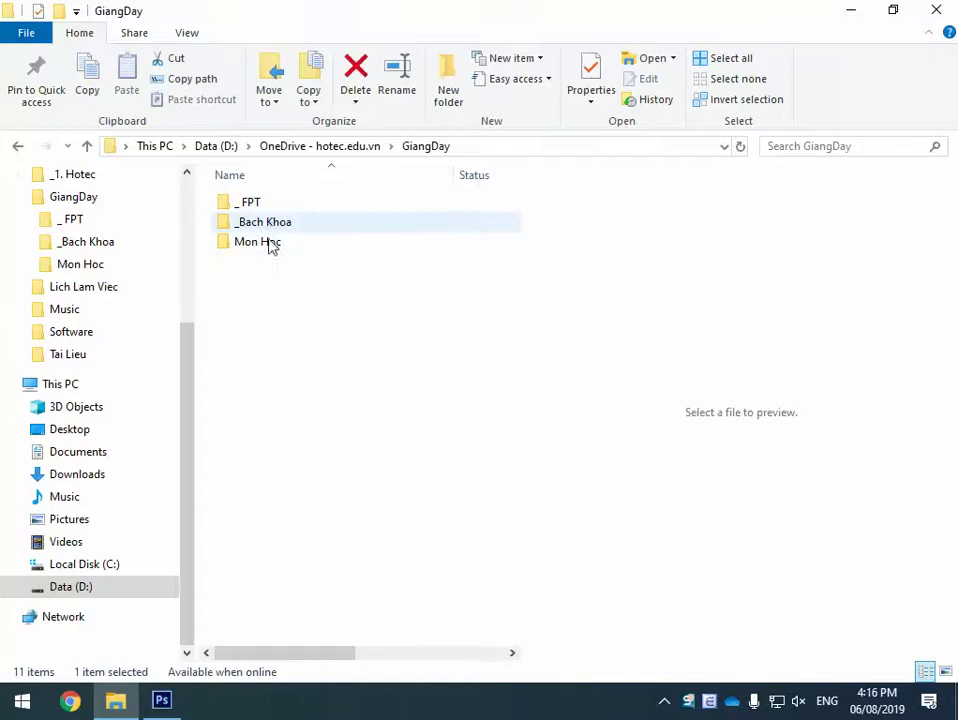
Open the Tach Toc folder inside Mon Hoc > Photoshop
double_click(269, 246)
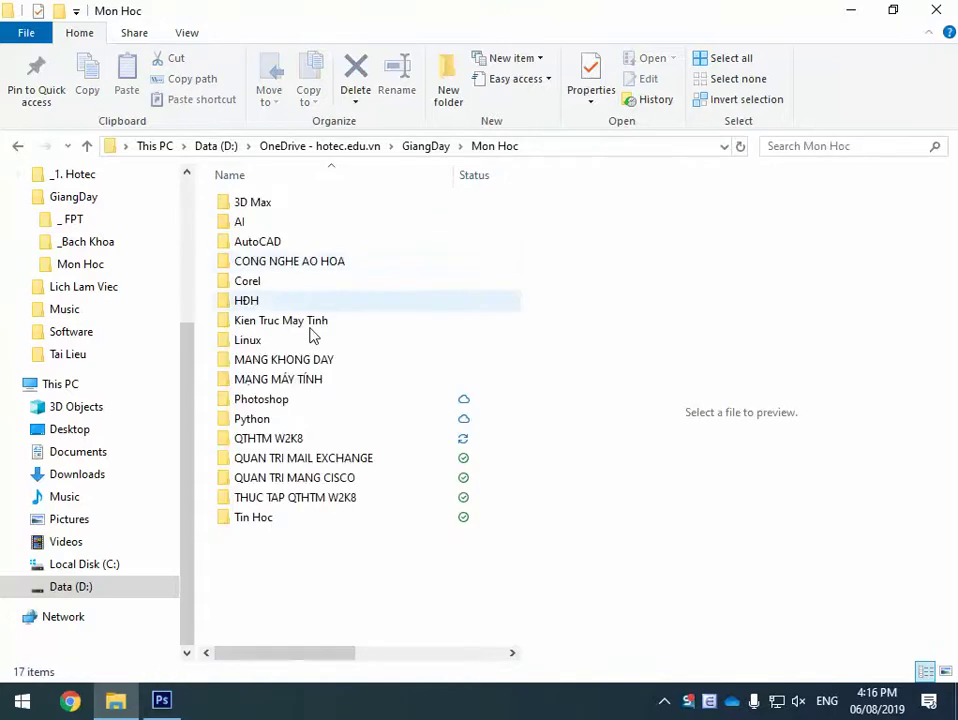
double_click(285, 400)
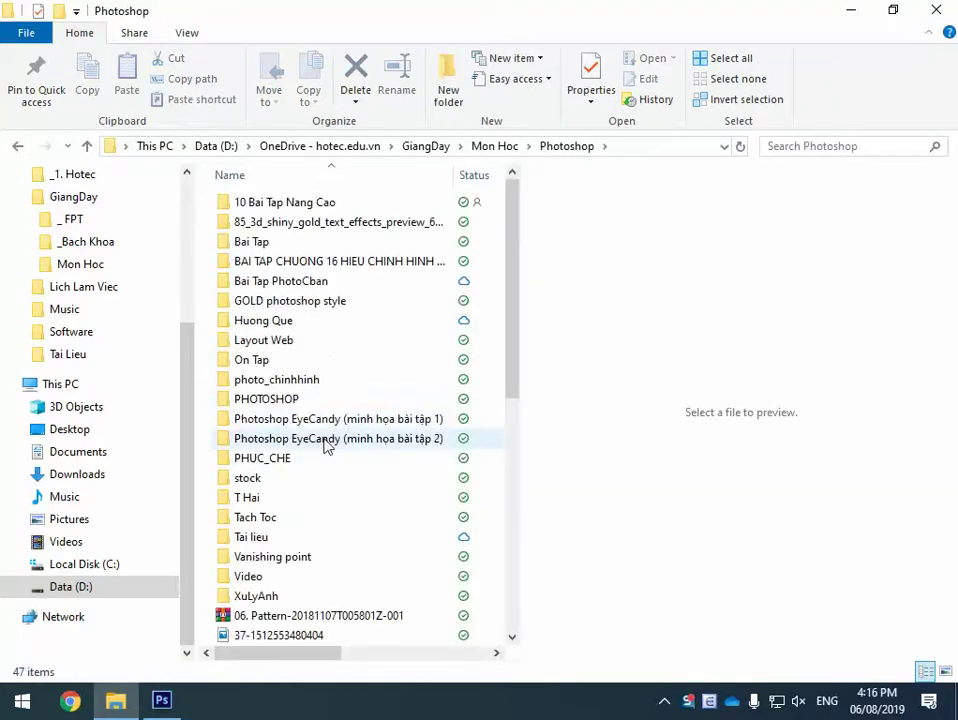
double_click(268, 520)
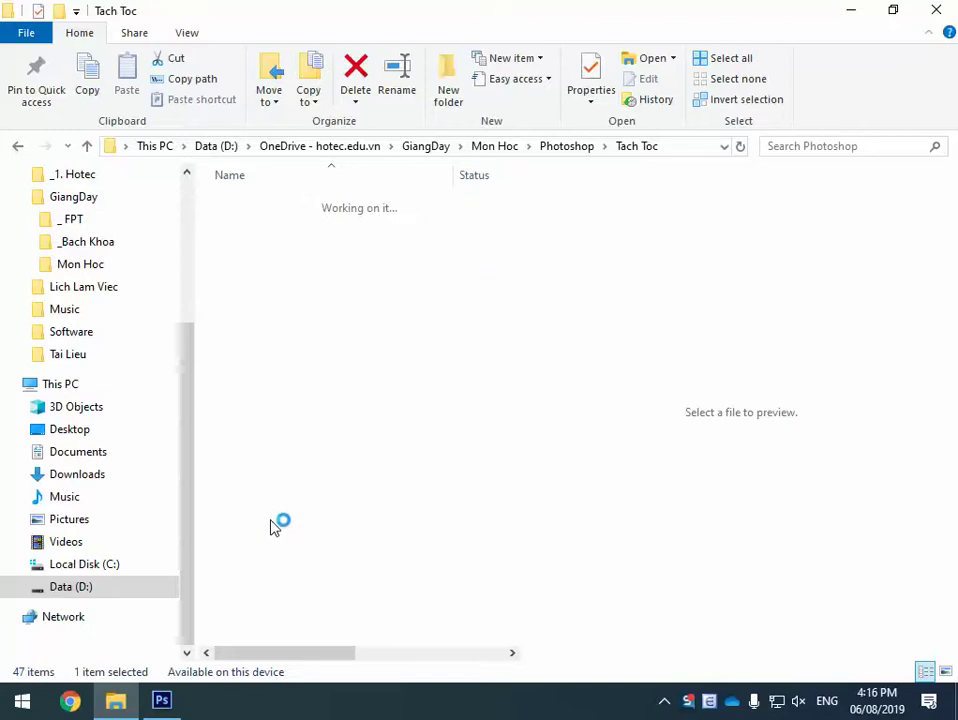
Preview the portrait images in the folder and open 1_39714 in Photoshop
click(262, 220)
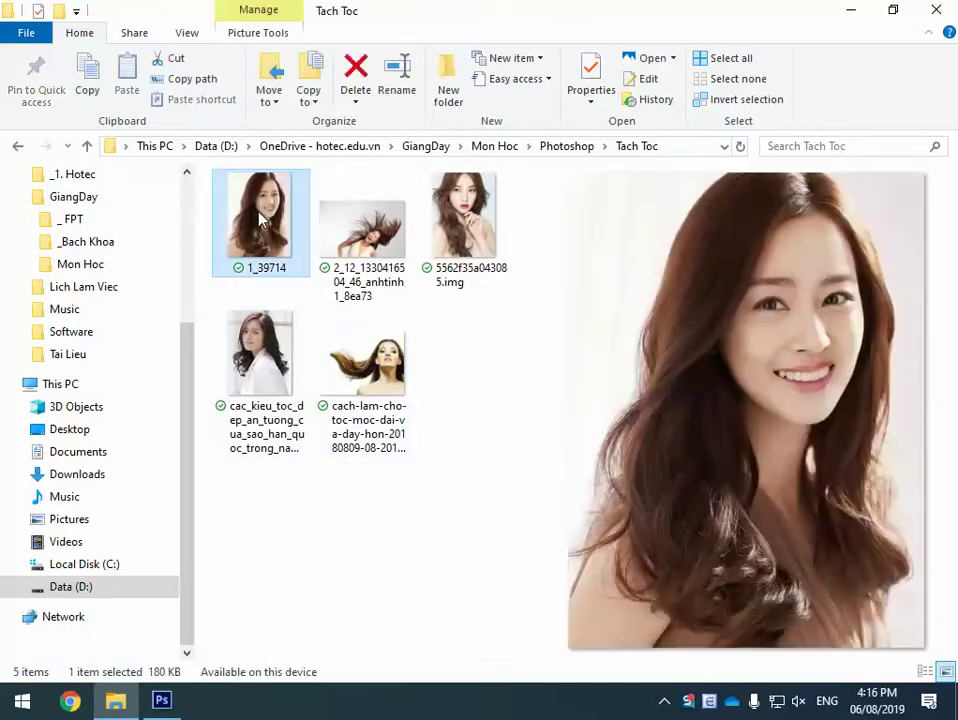
click(284, 358)
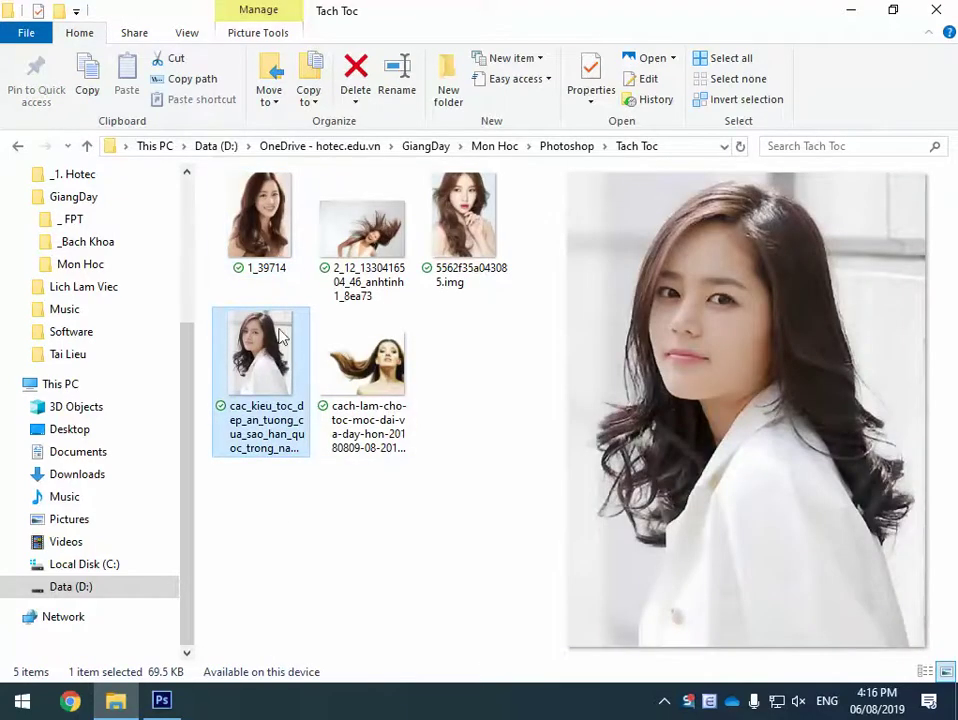
click(256, 218)
click(348, 234)
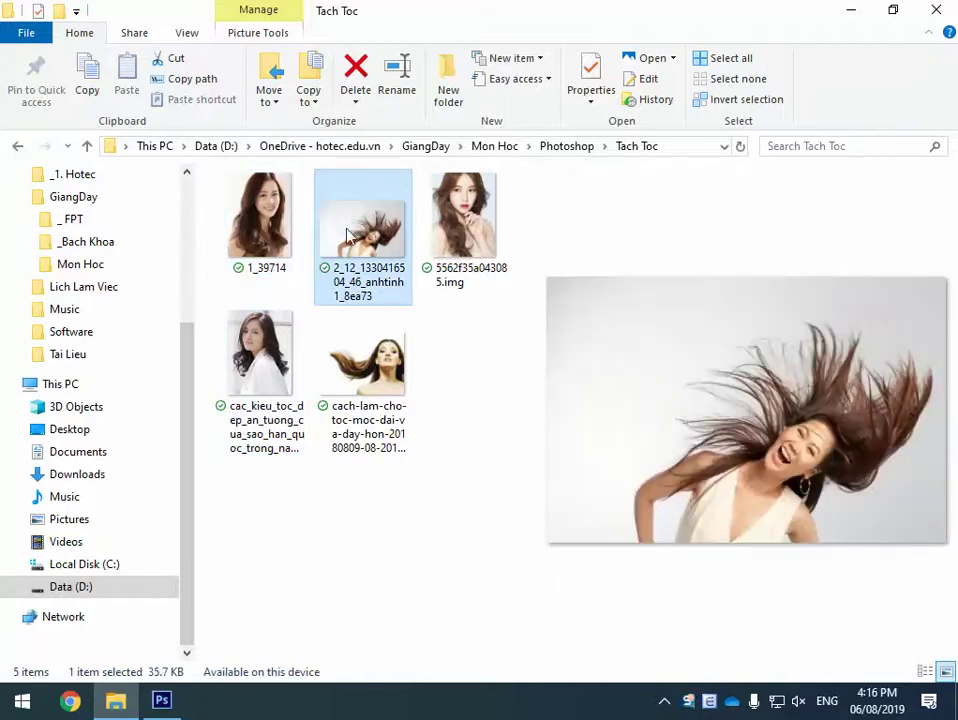
drag(258, 215, 222, 462)
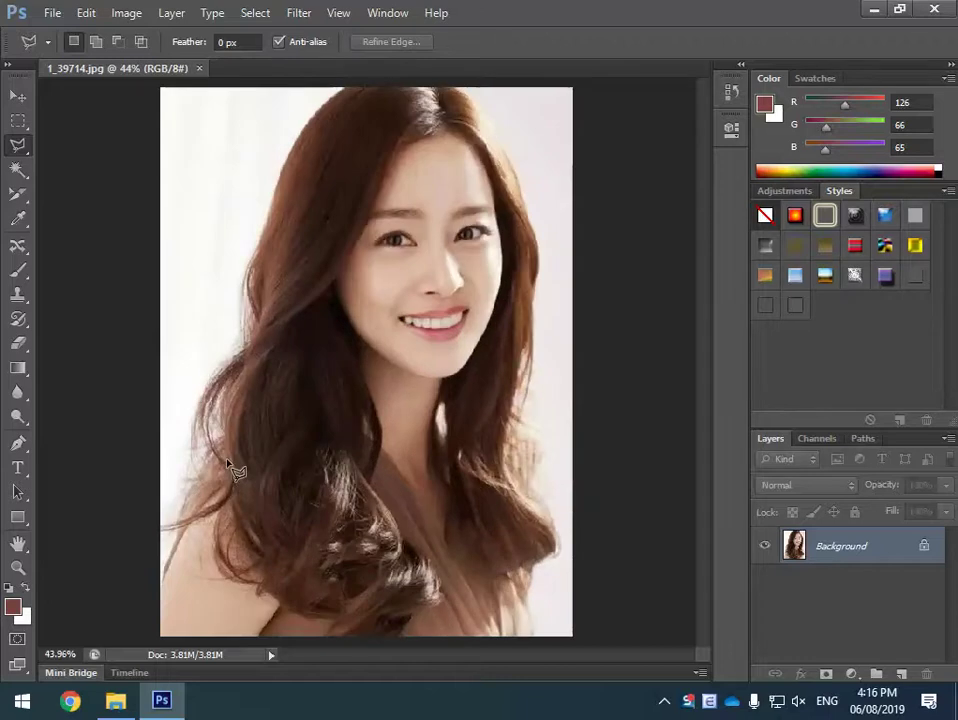
Select the light background on both sides of the woman with the Magic Wand at tolerance 32, and invert the selection
click(19, 172)
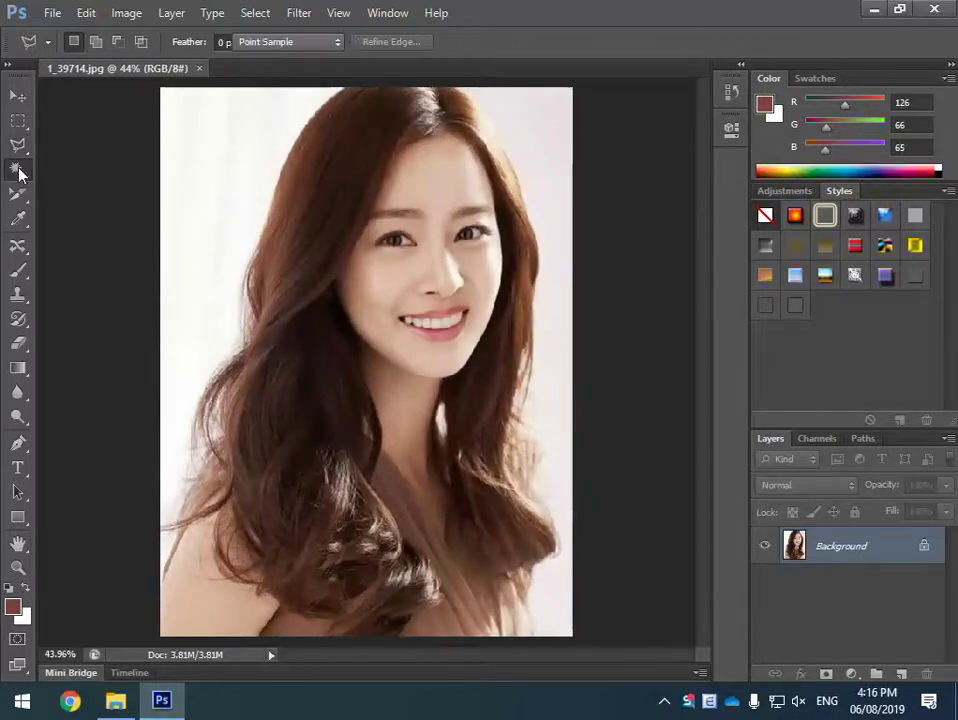
click(231, 112)
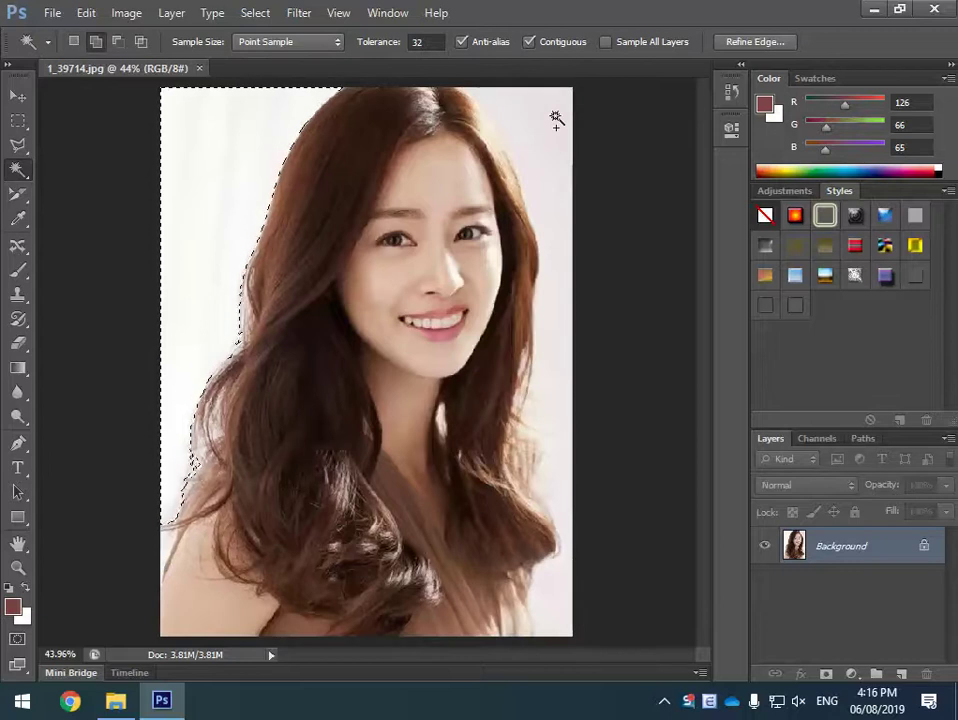
shift+click(556, 119)
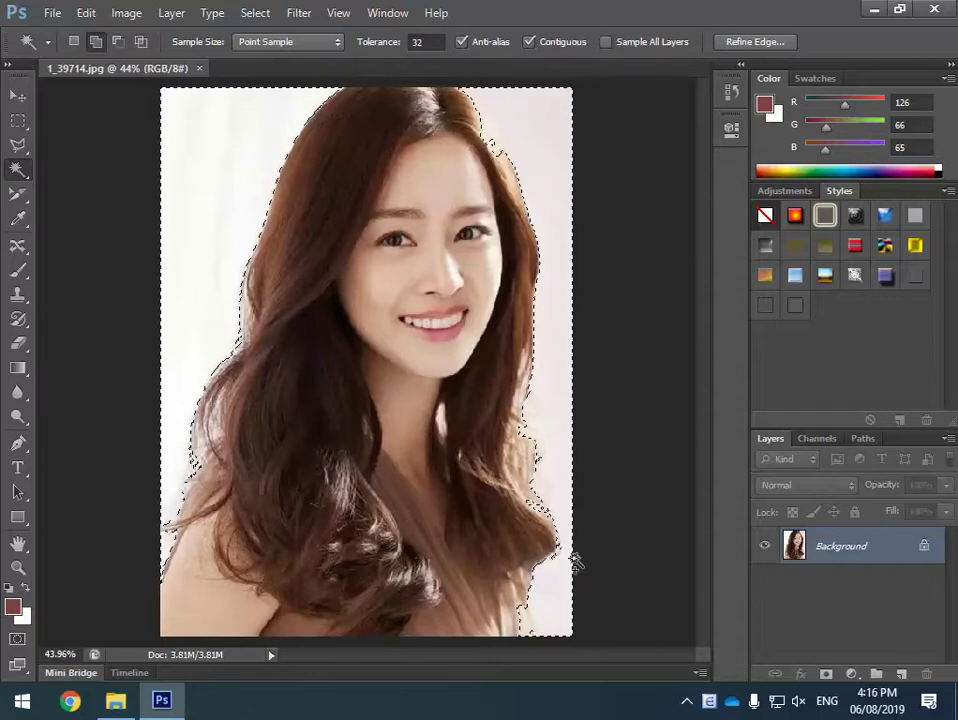
scroll(560, 606, up, 5)
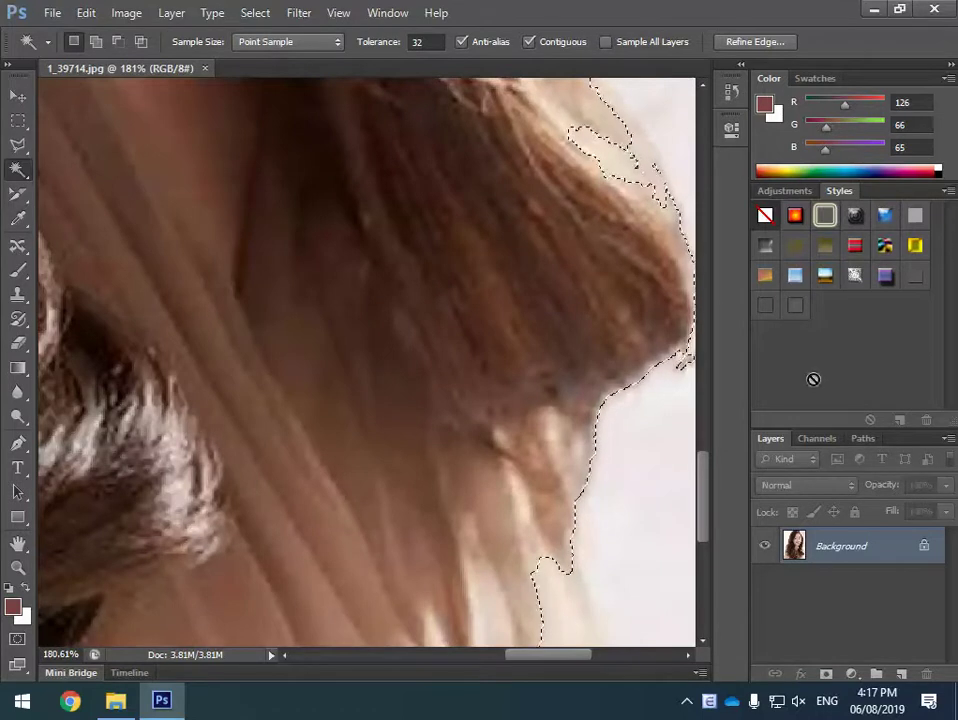
scroll(616, 443, down, 5)
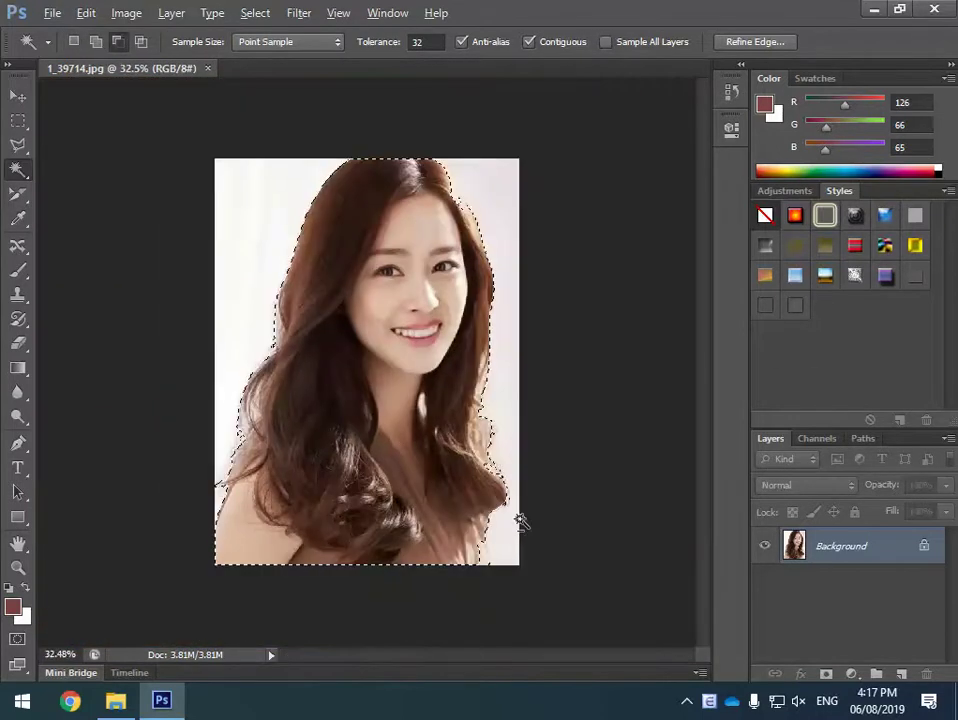
Add the missing strip of clothing below the right-hand curls to the selection with the freehand Lasso
scroll(494, 514, up, 2)
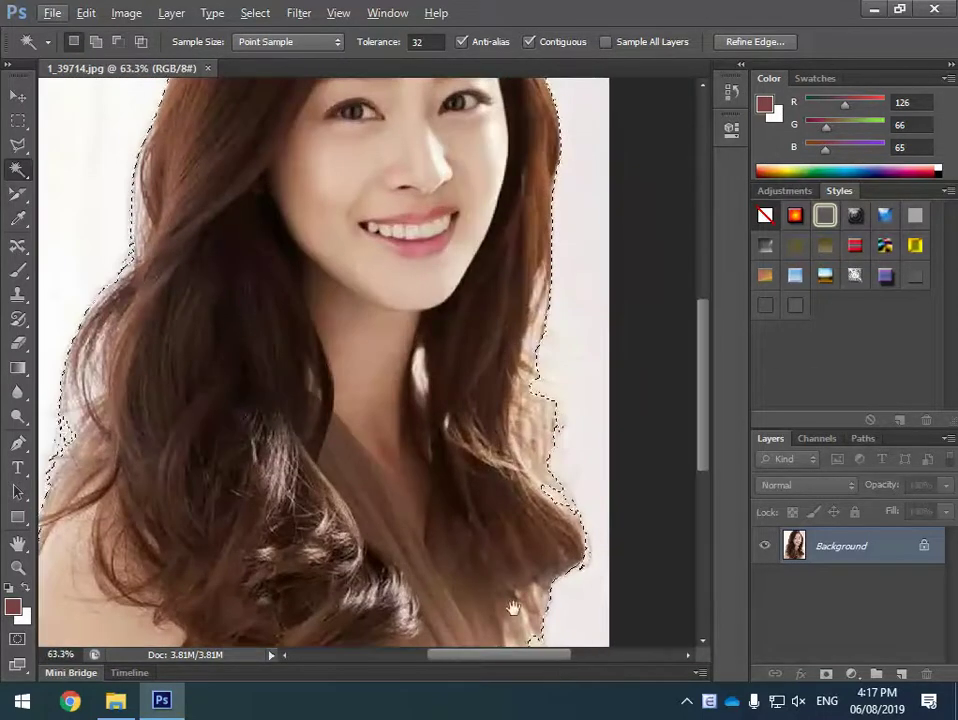
drag(510, 650, 520, 490)
click(15, 148)
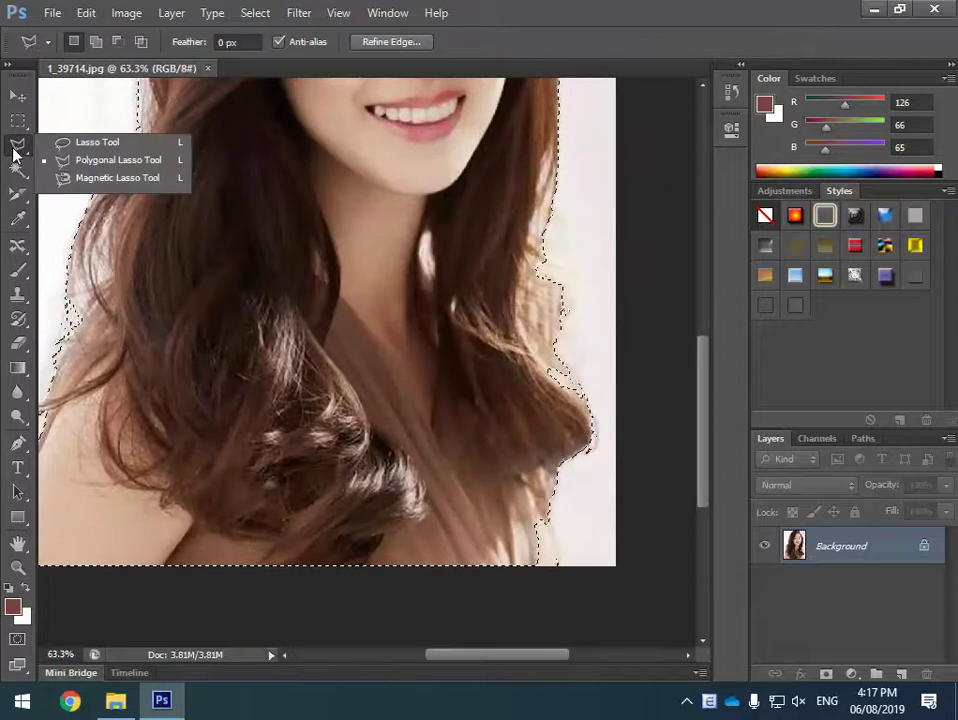
click(80, 144)
drag(524, 470, 552, 505)
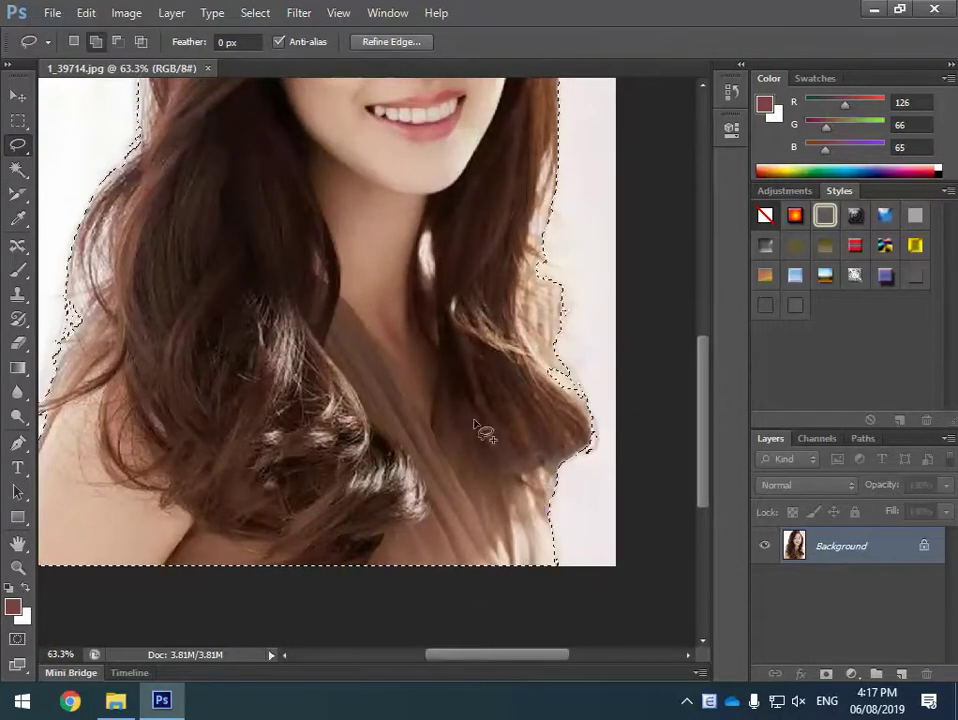
Add the missing light hair along the upper right of the head to the selection with the Lasso
drag(483, 192, 446, 570)
scroll(440, 370, up, 3)
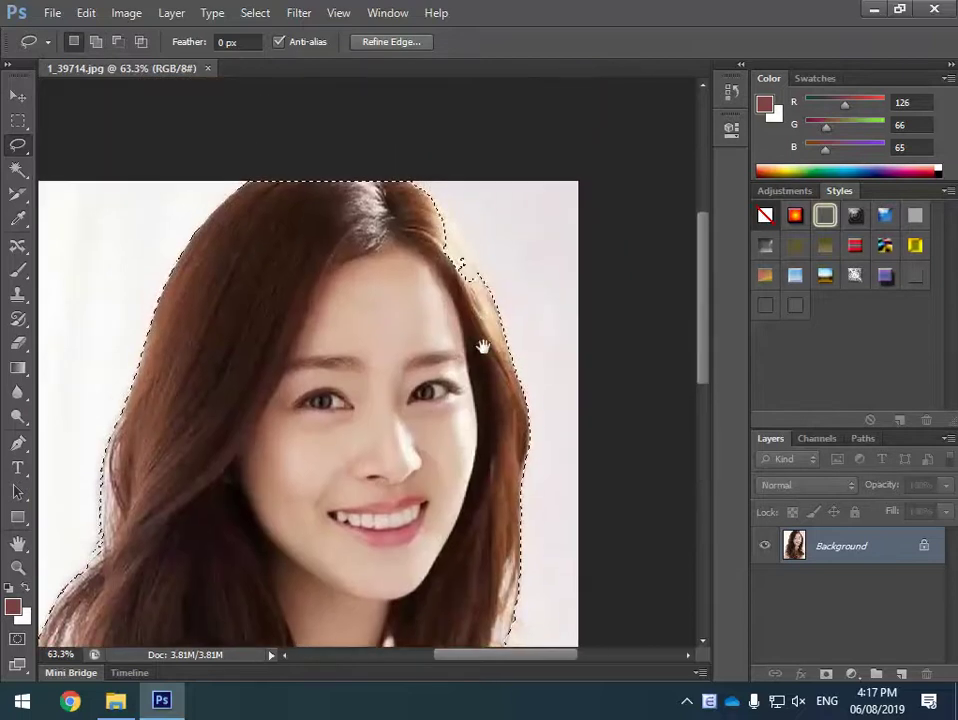
scroll(438, 374, up, 5)
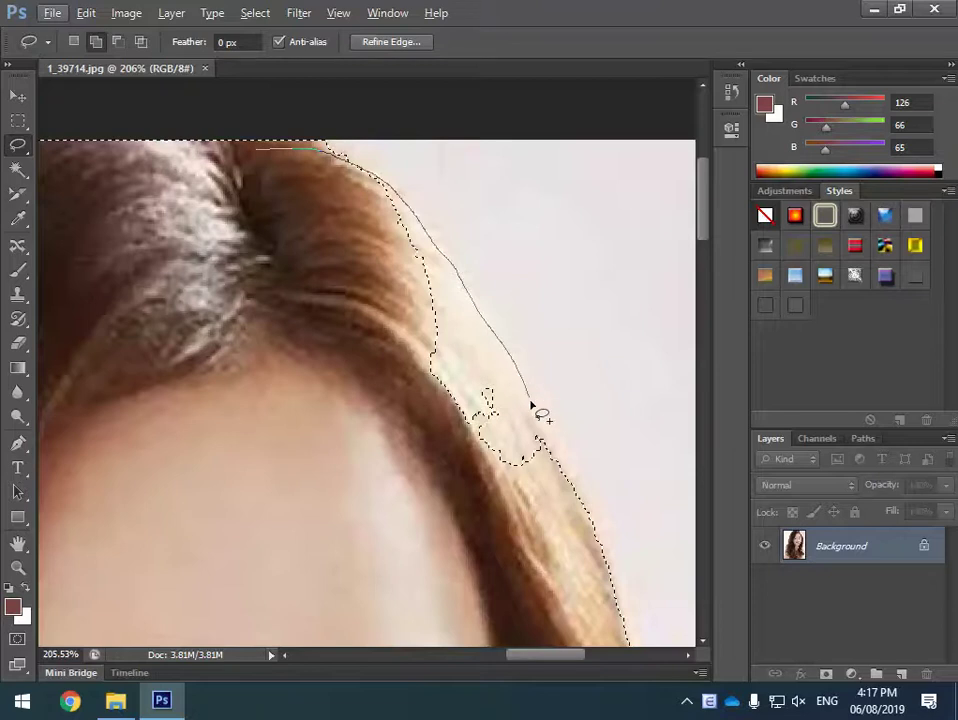
drag(549, 597, 549, 600)
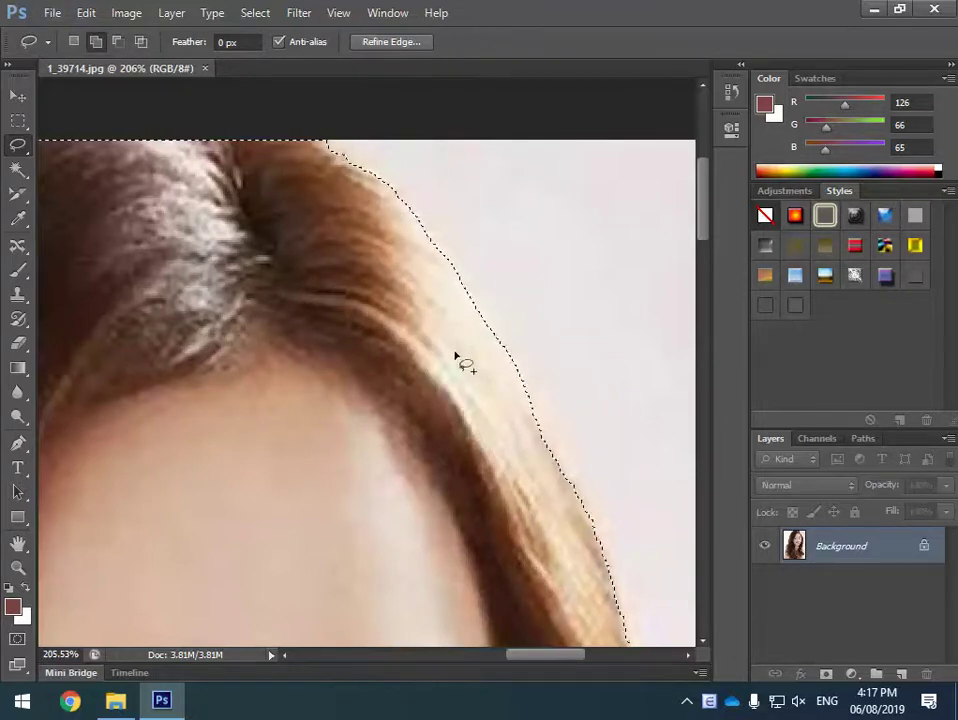
drag(455, 330, 497, 358)
drag(557, 456, 557, 460)
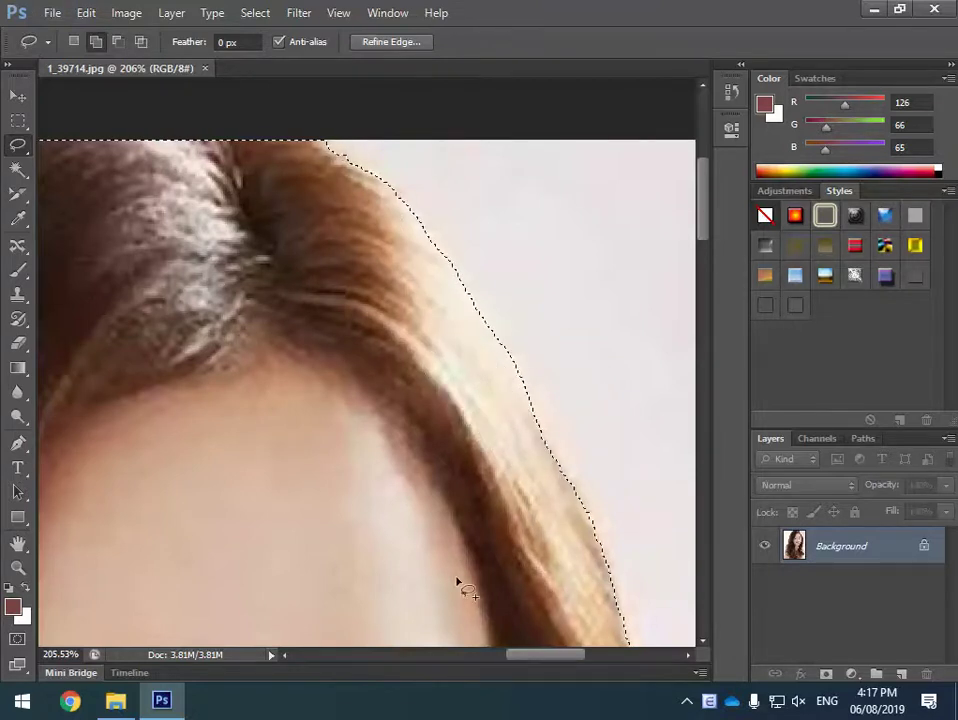
Open Refine Edge for the woman's selection and check its view modes and radius preview
scroll(425, 346, down, 4)
scroll(338, 447, down, 1)
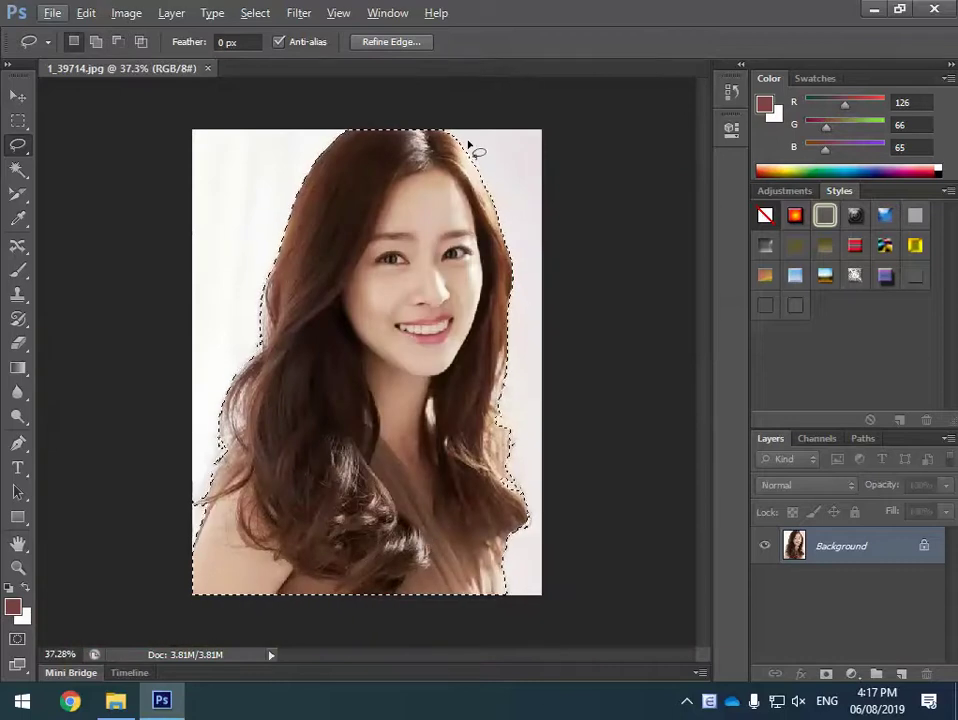
click(407, 47)
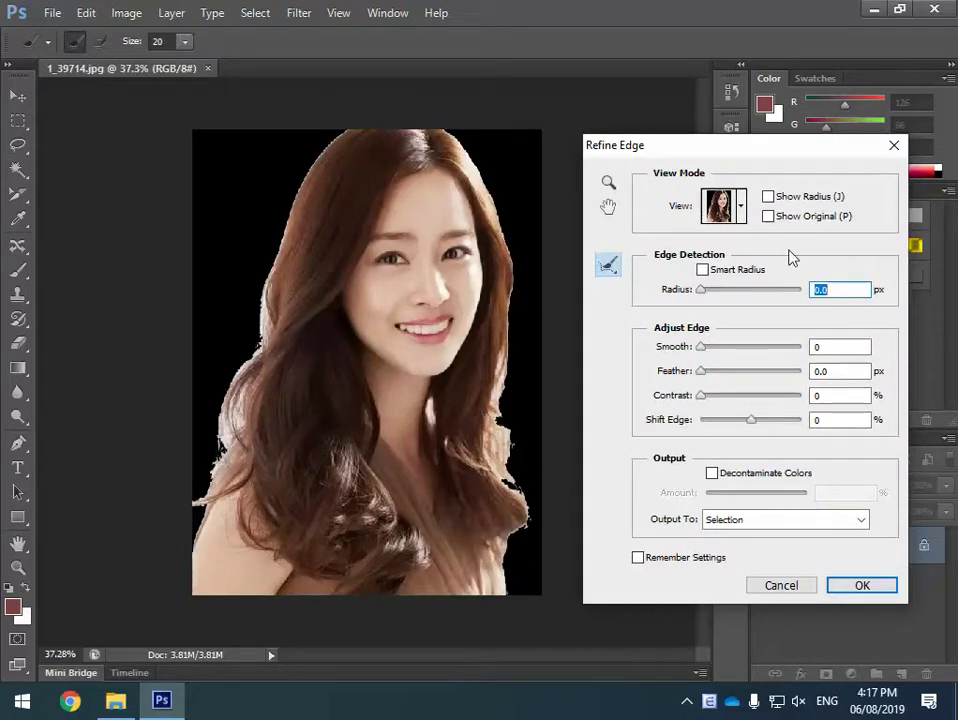
click(740, 206)
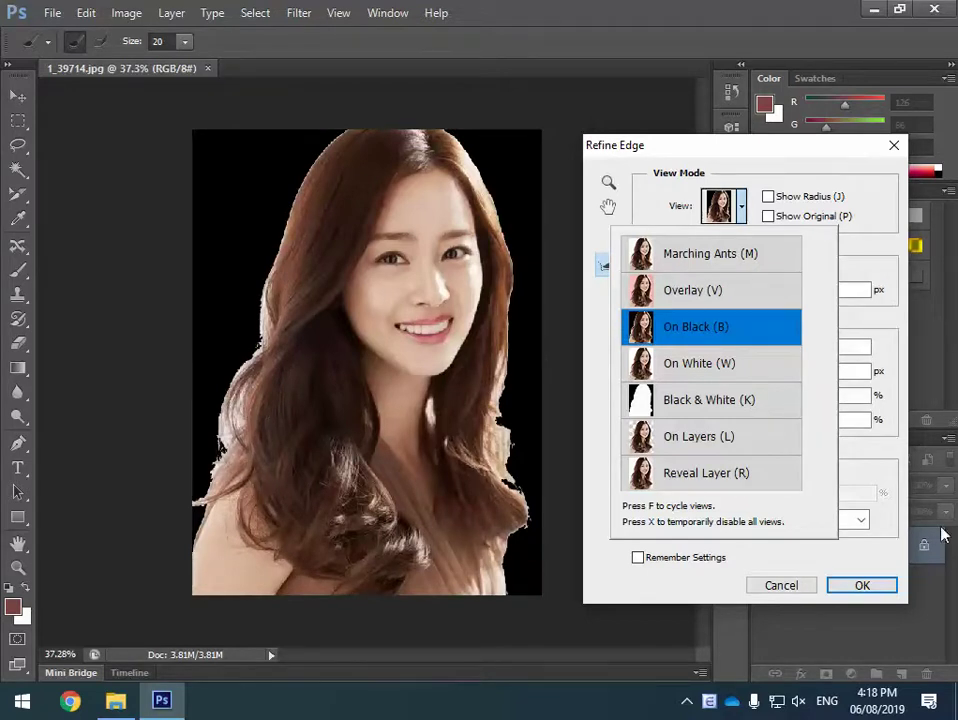
click(845, 200)
click(843, 199)
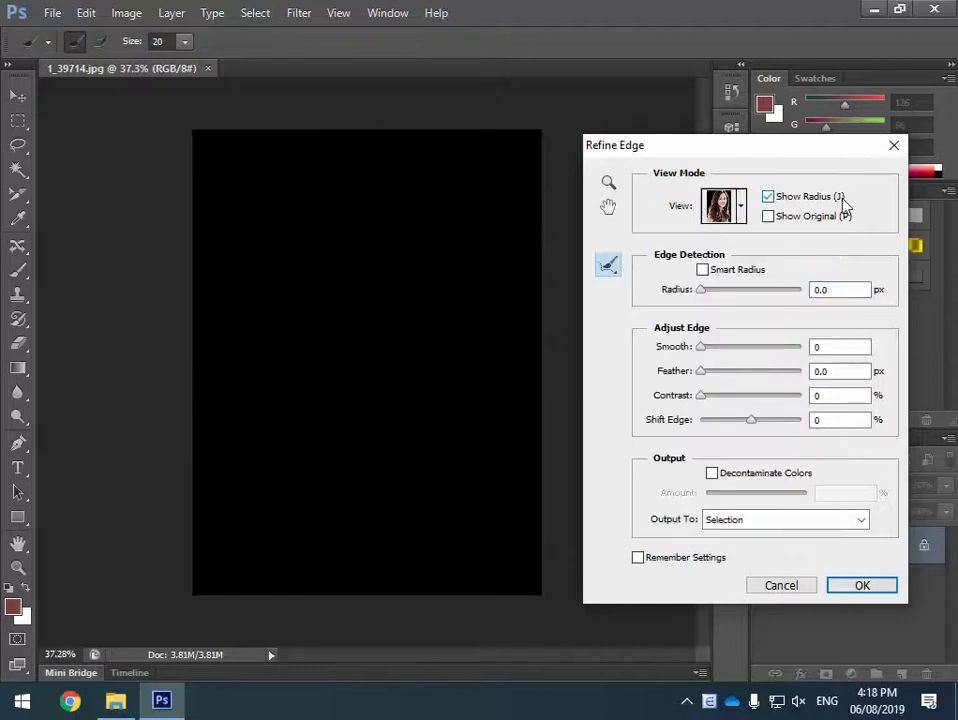
click(820, 199)
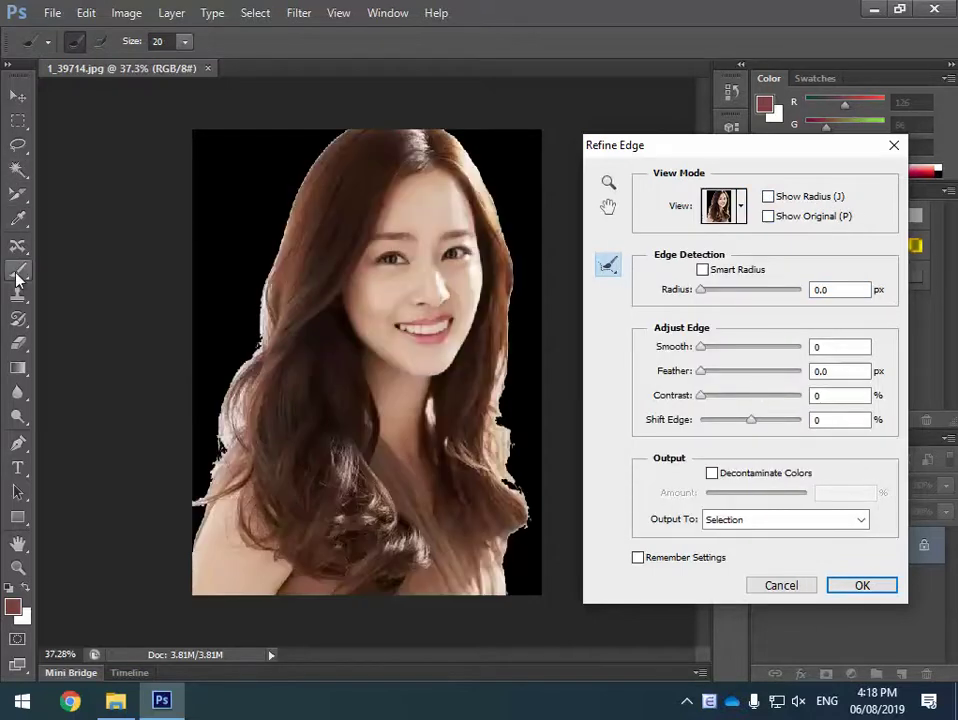
Brush the Refine Radius tool at size 40 along the upper left hair edge to separate the strands from the background
click(609, 268)
click(676, 267)
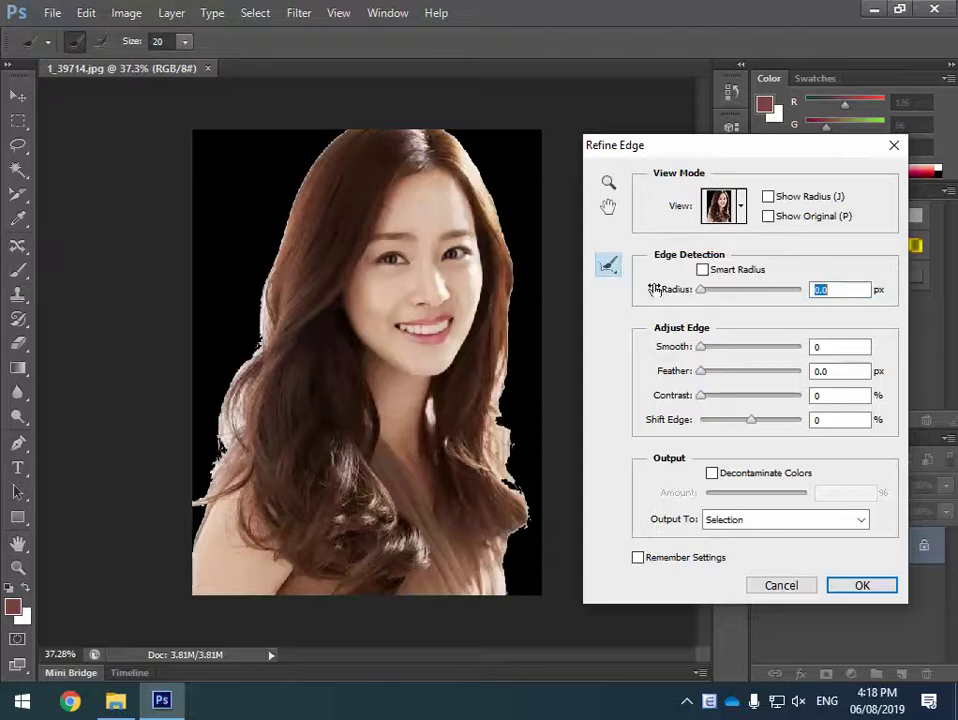
scroll(253, 406, up, 5)
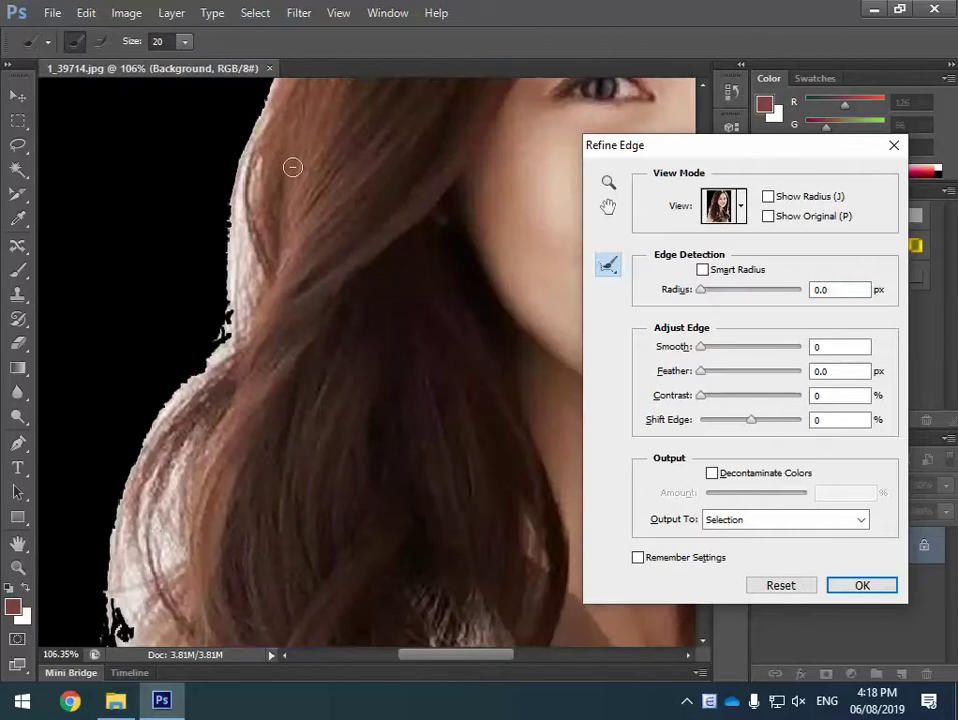
drag(292, 167, 280, 329)
scroll(263, 314, up, 1)
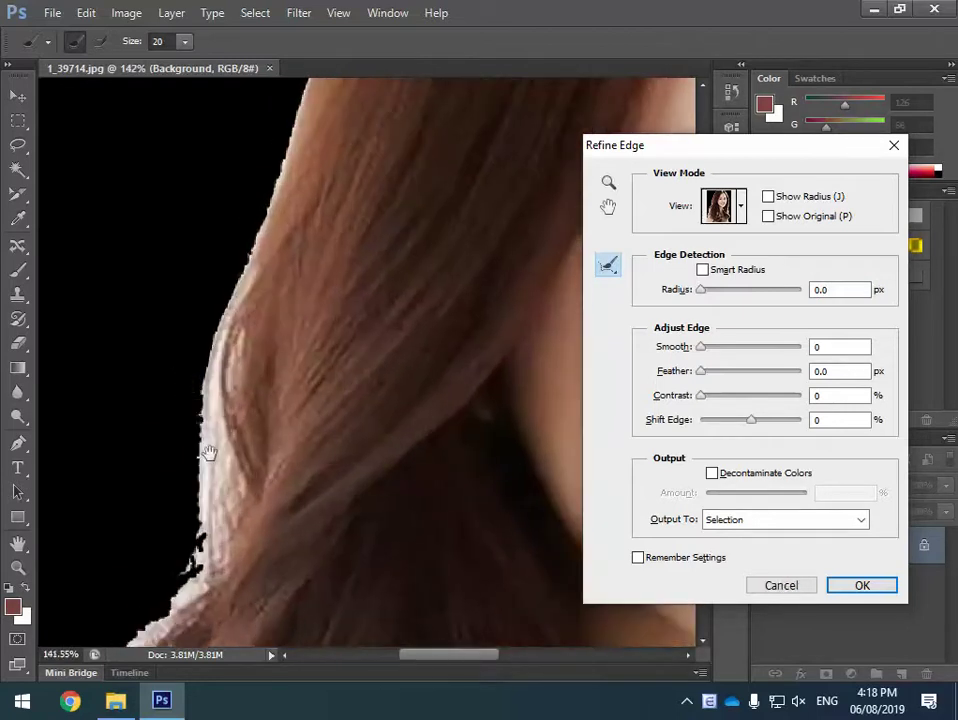
drag(209, 453, 231, 377)
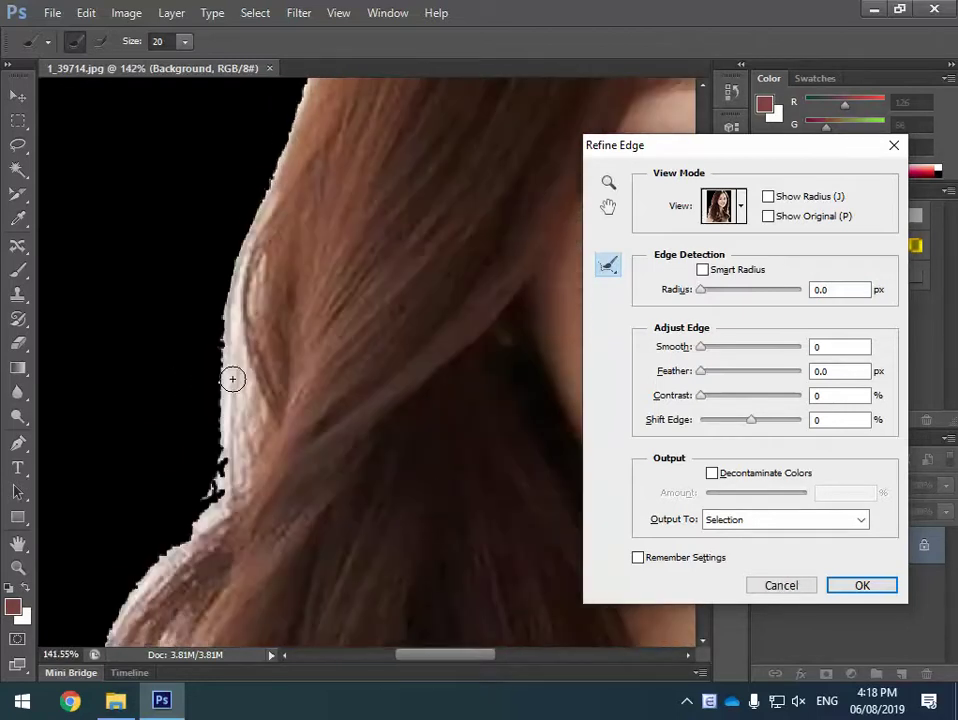
click(700, 292)
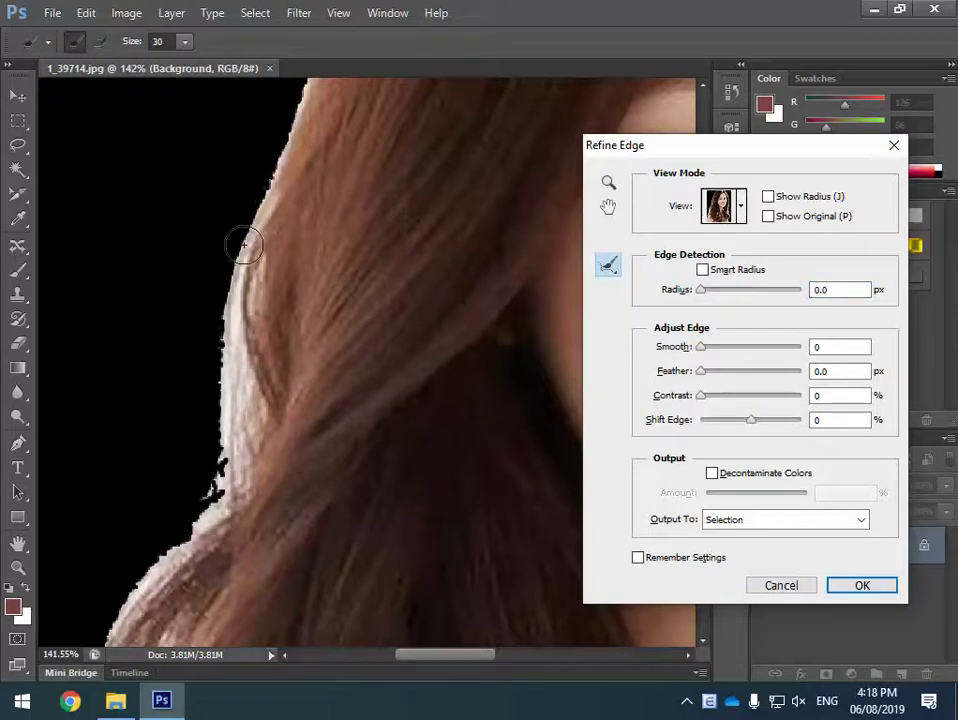
key(bracketright)
mouse_move(240, 218)
mouse_down()
mouse_move(232, 327)
mouse_move(244, 429)
mouse_move(181, 484)
mouse_up()
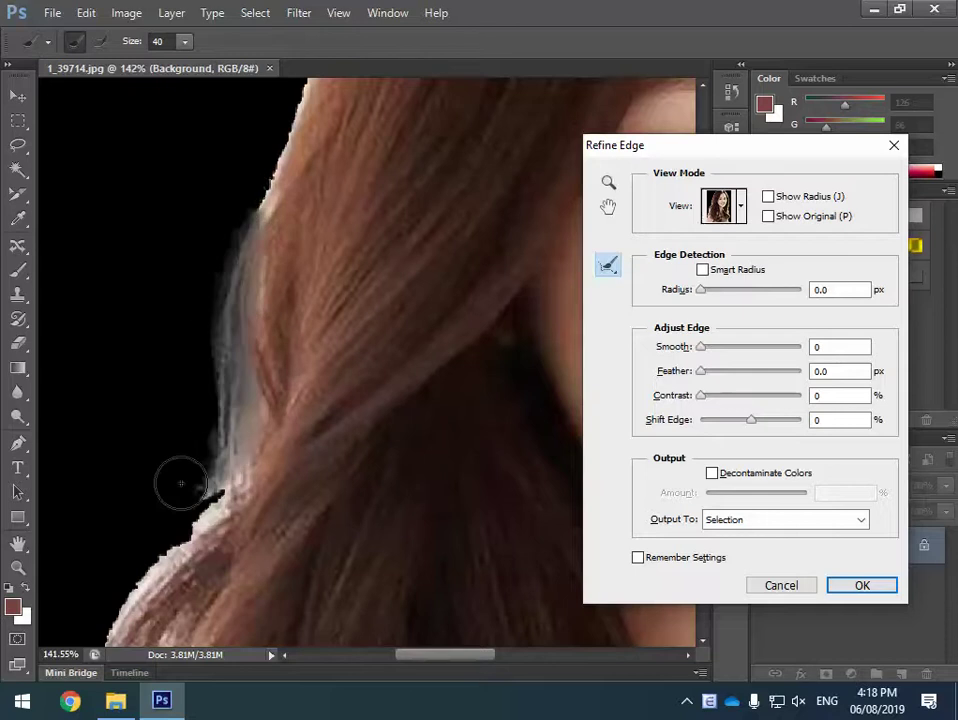
mouse_move(211, 90)
mouse_down()
mouse_move(212, 160)
mouse_move(150, 255)
mouse_up()
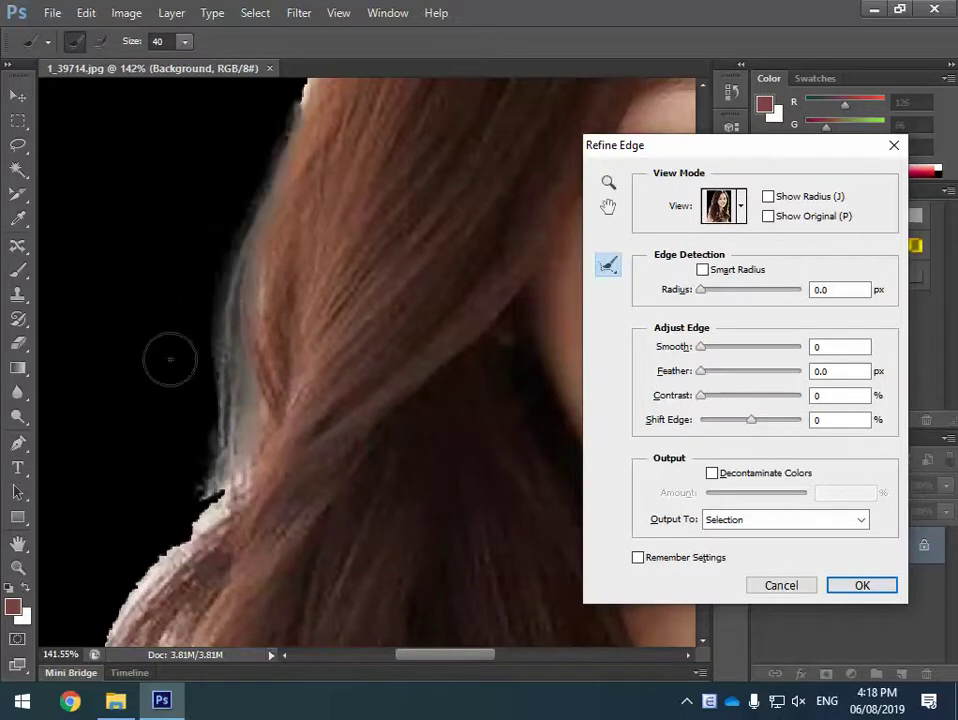
drag(215, 250, 214, 425)
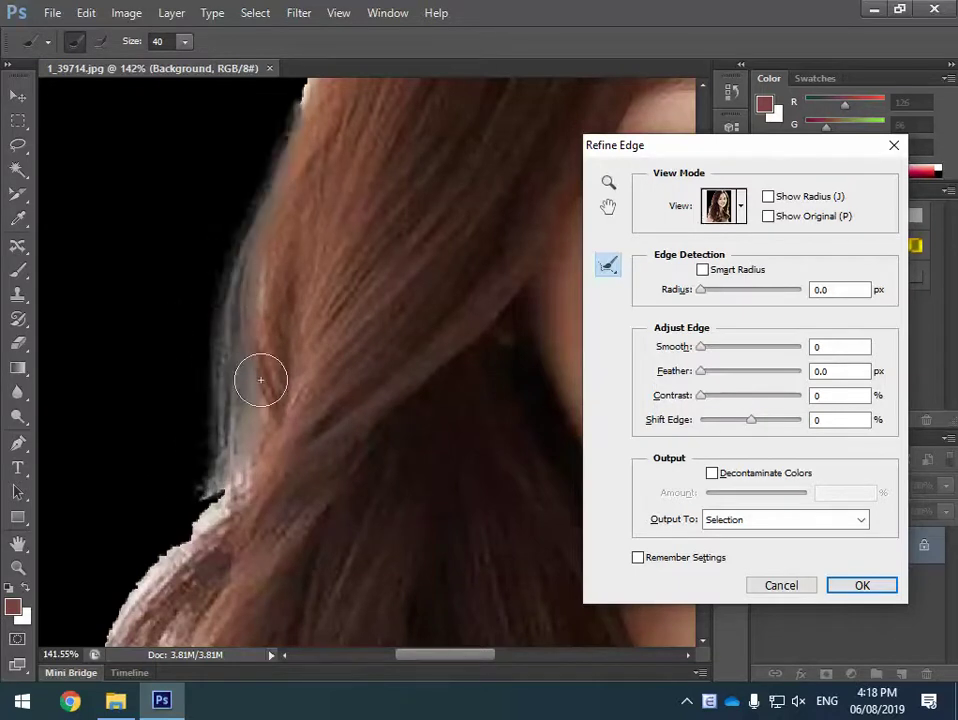
Refine the left hair edge along the outer curls down to the stray strands over the shoulder with the size 40 brush
mouse_move(207, 548)
mouse_down()
mouse_move(286, 398)
mouse_move(225, 405)
mouse_move(154, 530)
mouse_move(235, 281)
mouse_up()
mouse_move(214, 185)
mouse_down()
mouse_move(240, 374)
mouse_move(228, 388)
mouse_up()
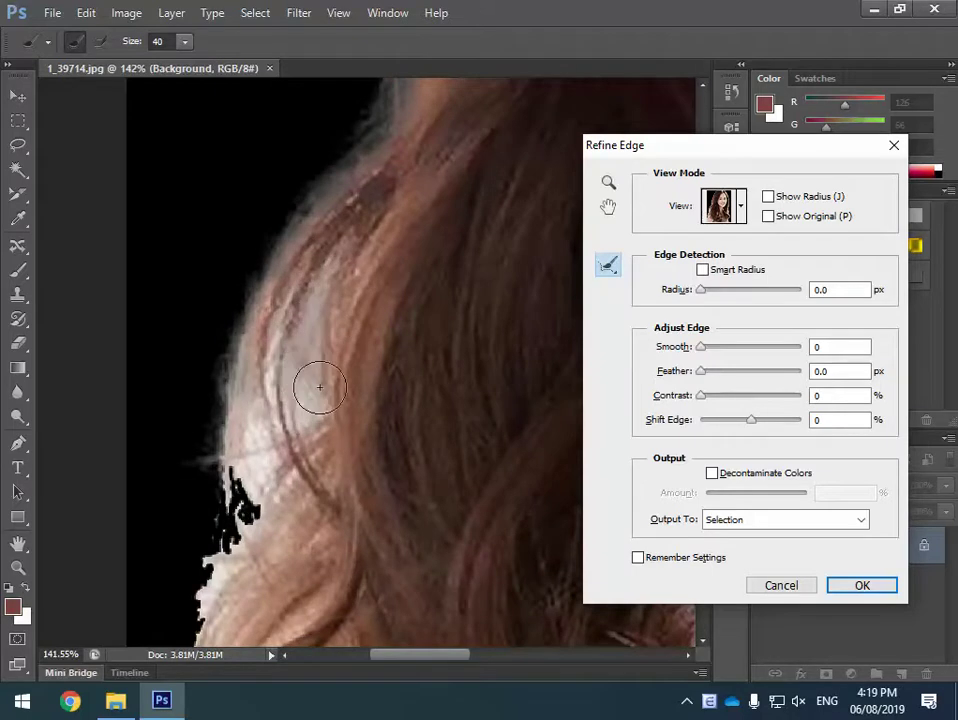
mouse_move(287, 440)
mouse_down()
mouse_move(248, 426)
mouse_move(247, 479)
mouse_move(285, 364)
mouse_move(261, 446)
mouse_move(299, 467)
mouse_move(302, 459)
mouse_move(206, 580)
mouse_up()
drag(242, 519, 289, 263)
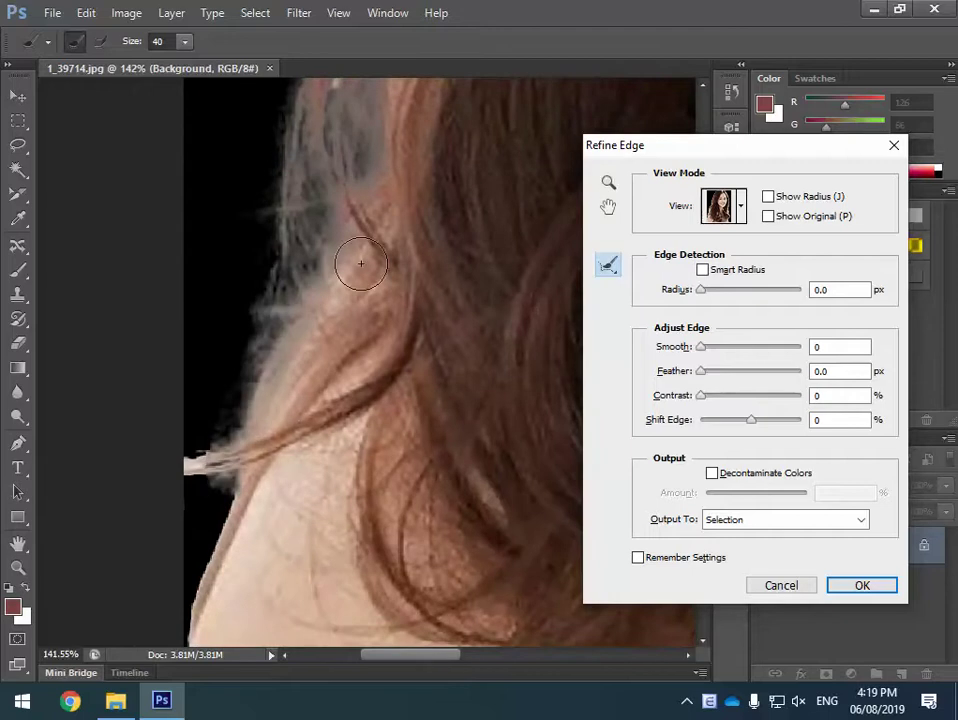
drag(242, 539, 273, 353)
mouse_move(260, 263)
mouse_down()
mouse_move(134, 331)
mouse_move(225, 285)
mouse_up()
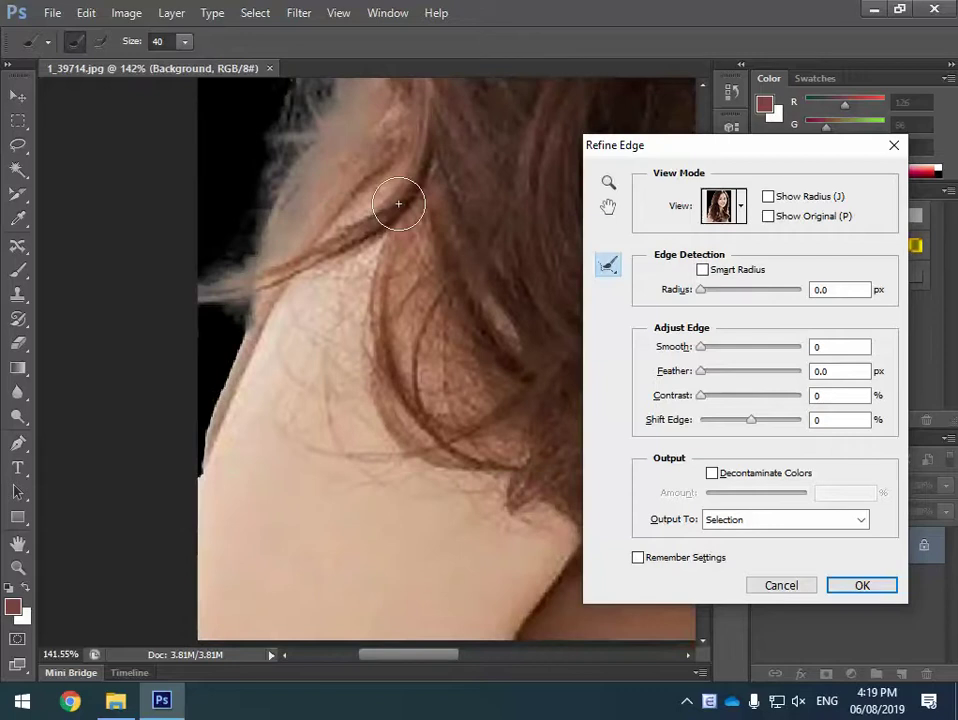
Refine the bare shoulder's outer edge and the upper left hair edge toward the crown with the size 40 Refine Radius brush
drag(316, 303, 401, 389)
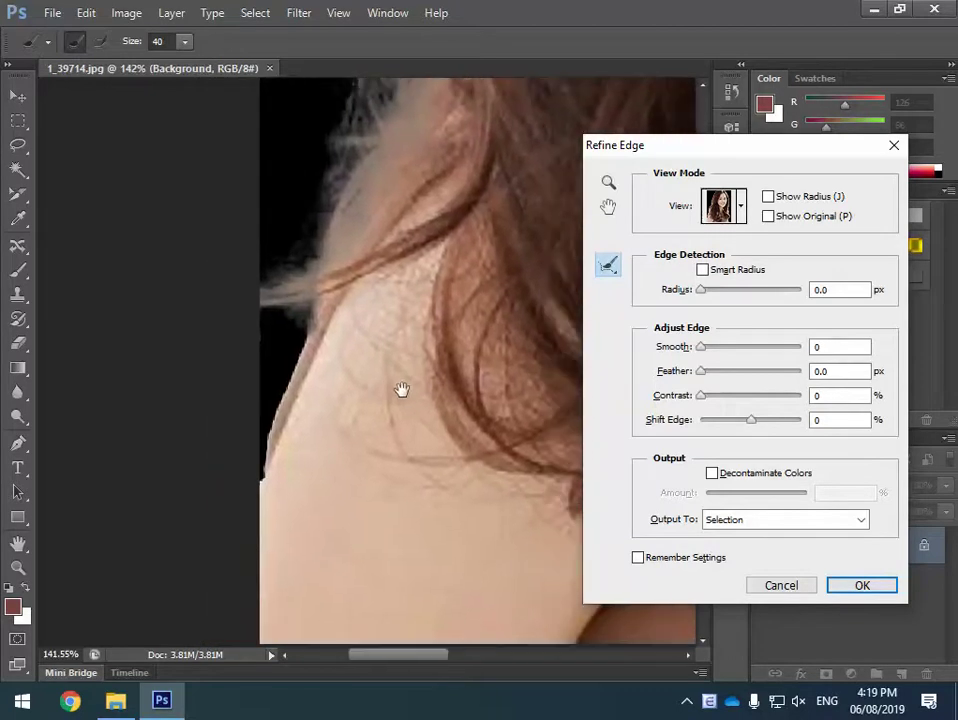
drag(325, 274, 278, 380)
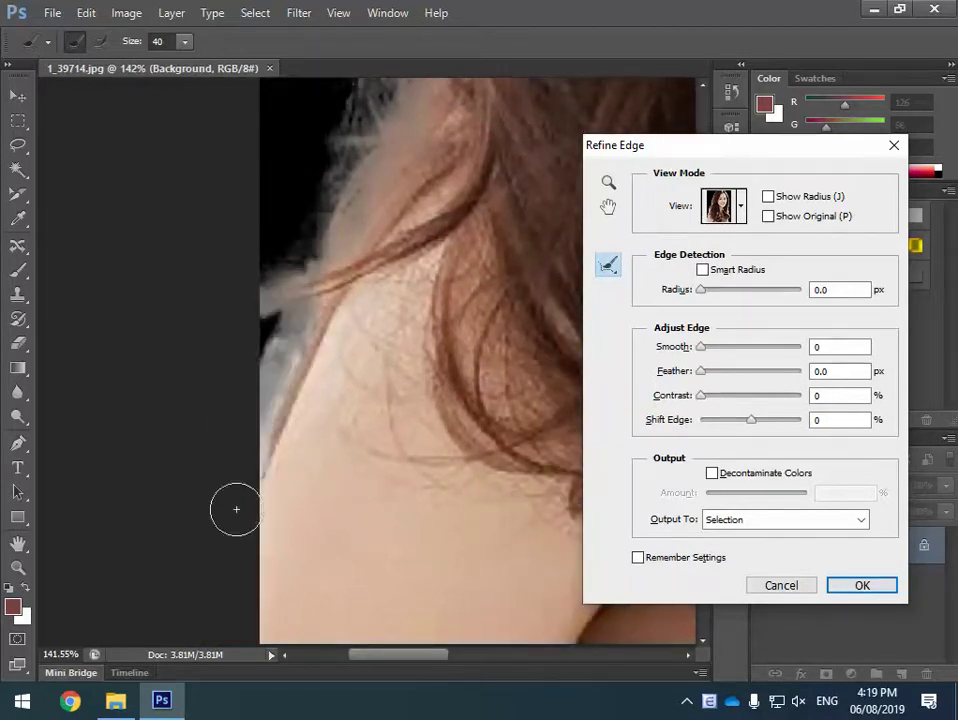
drag(416, 263, 199, 567)
drag(455, 118, 201, 349)
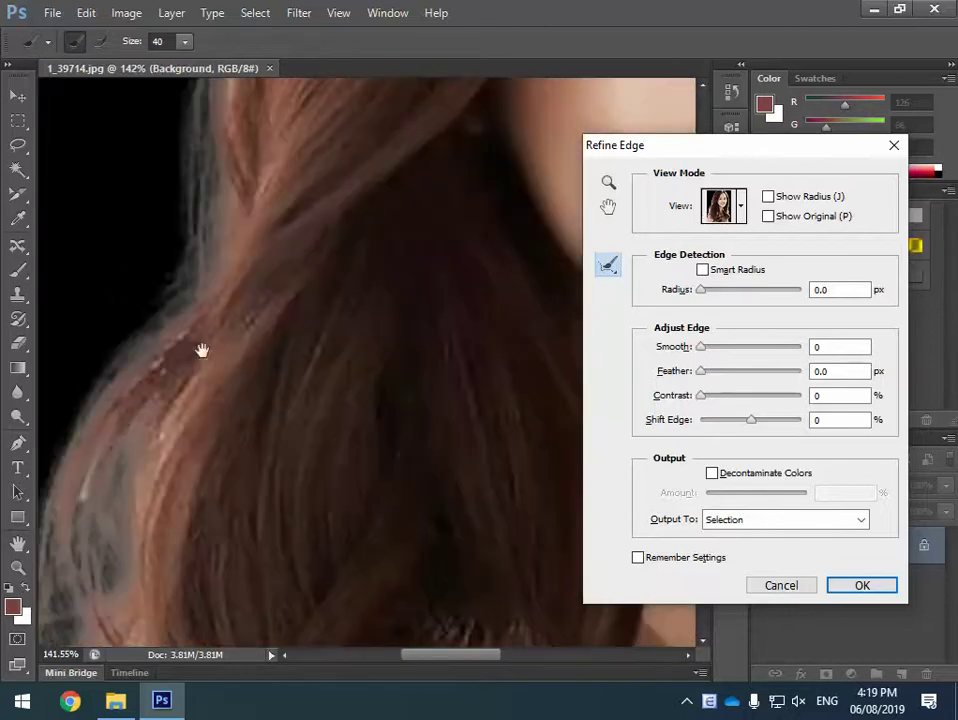
drag(316, 216, 224, 515)
mouse_move(200, 200)
mouse_down()
mouse_move(165, 391)
mouse_move(128, 462)
mouse_move(207, 214)
mouse_move(295, 90)
mouse_up()
drag(398, 143, 155, 495)
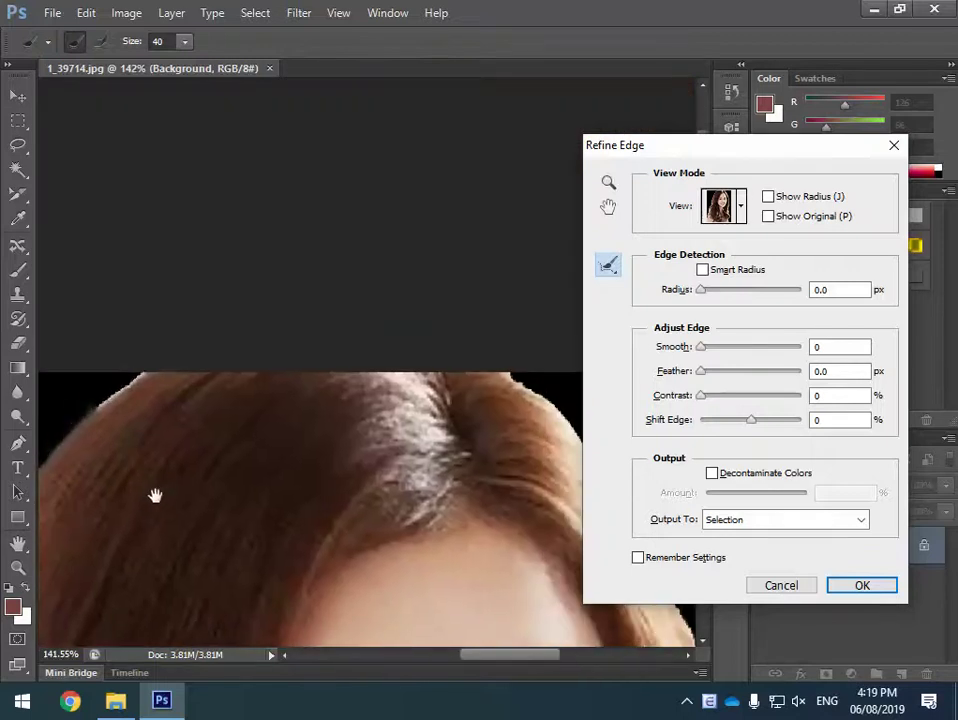
Brush the Refine Radius tool along the right hair edge from the crown down past the face
mouse_move(372, 378)
mouse_down()
mouse_move(245, 320)
mouse_move(192, 278)
mouse_up()
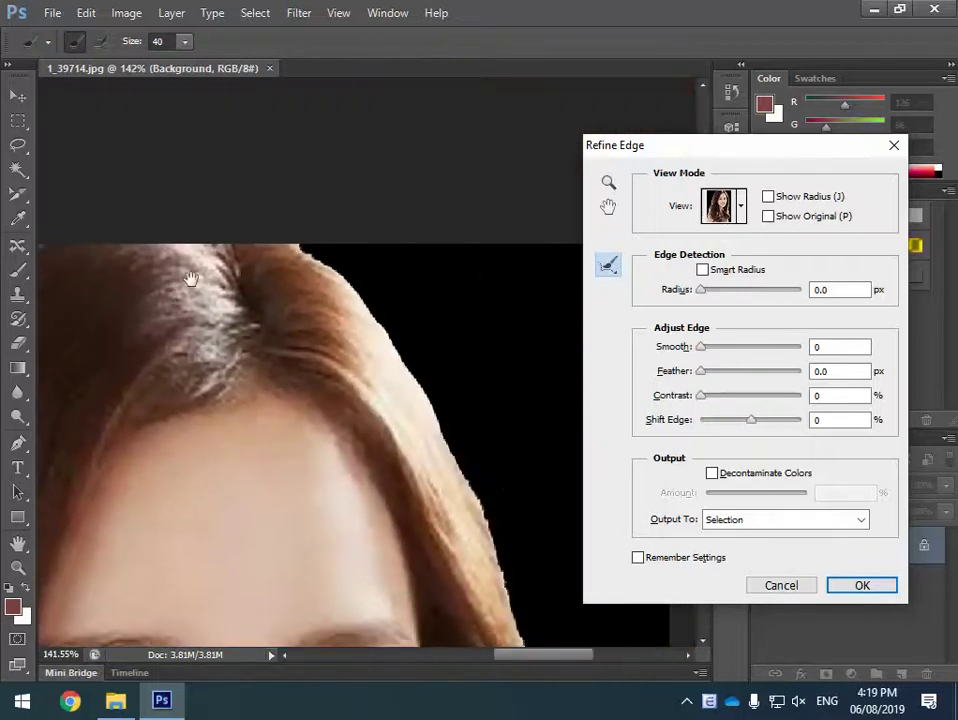
mouse_move(292, 222)
mouse_down()
mouse_move(346, 273)
mouse_move(428, 392)
mouse_move(465, 480)
mouse_move(474, 557)
mouse_up()
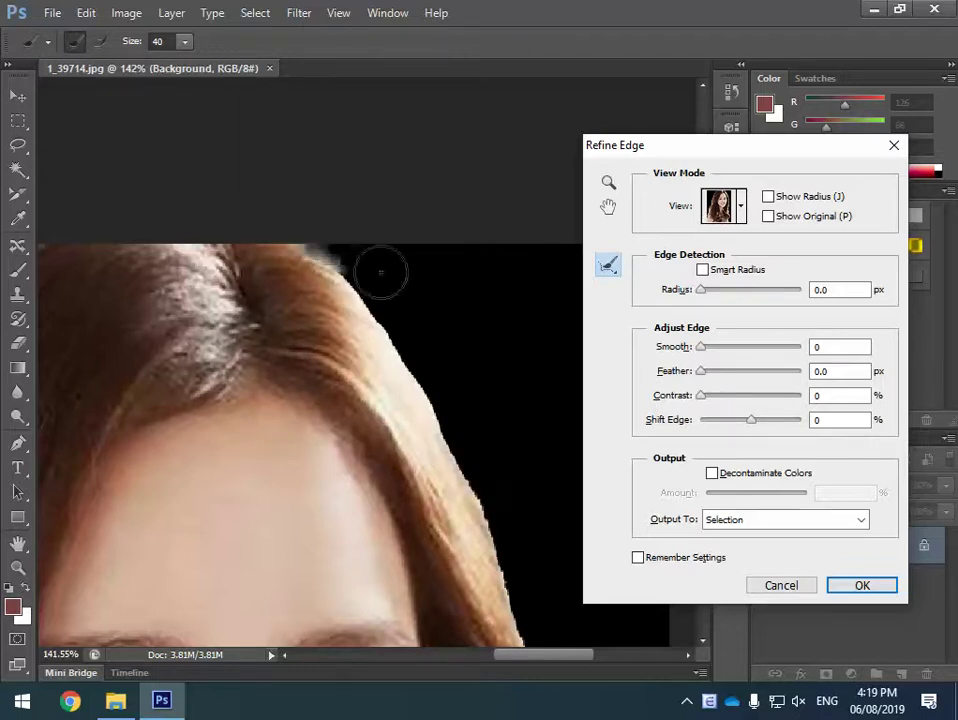
scroll(360, 320, down, 5)
scroll(360, 320, right, 2)
drag(344, 291, 374, 342)
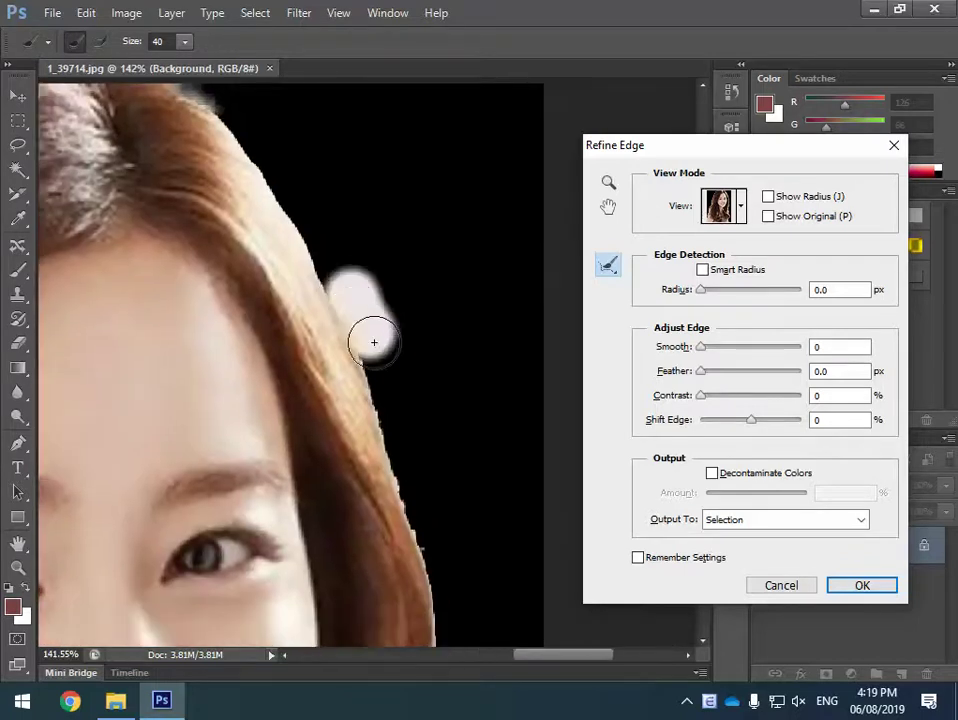
mouse_move(438, 549)
mouse_down()
mouse_move(314, 230)
mouse_move(337, 340)
mouse_move(321, 368)
mouse_move(350, 590)
mouse_move(342, 229)
mouse_up()
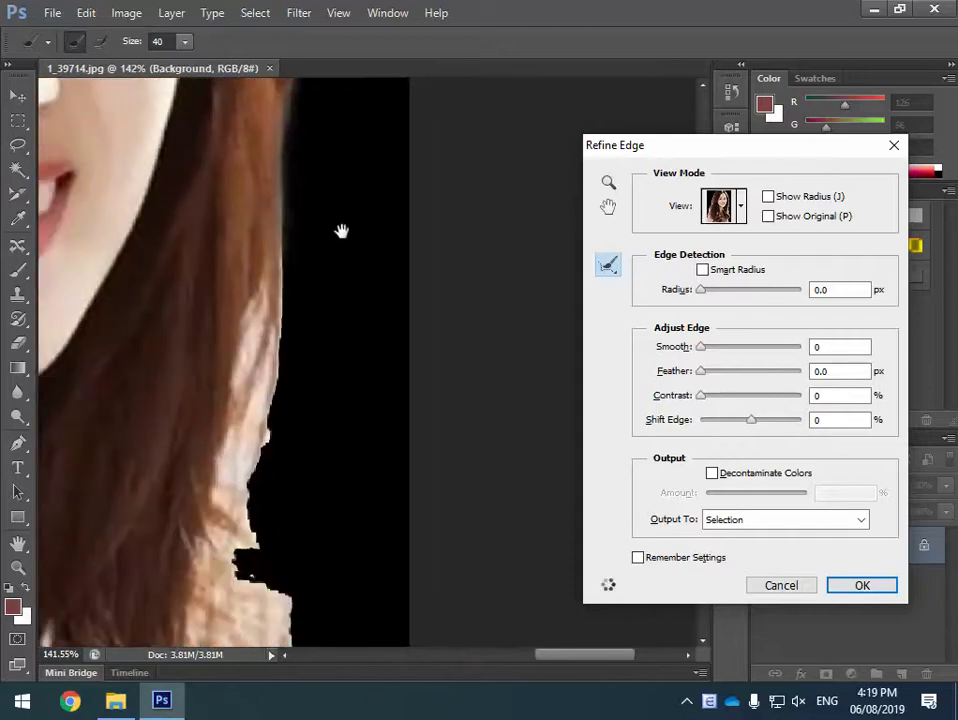
Refine the right hair edge beside the neck, brushing over the background patches caught between the loose strands
drag(295, 180, 305, 490)
mouse_move(298, 276)
mouse_down()
mouse_move(269, 323)
mouse_move(246, 488)
mouse_up()
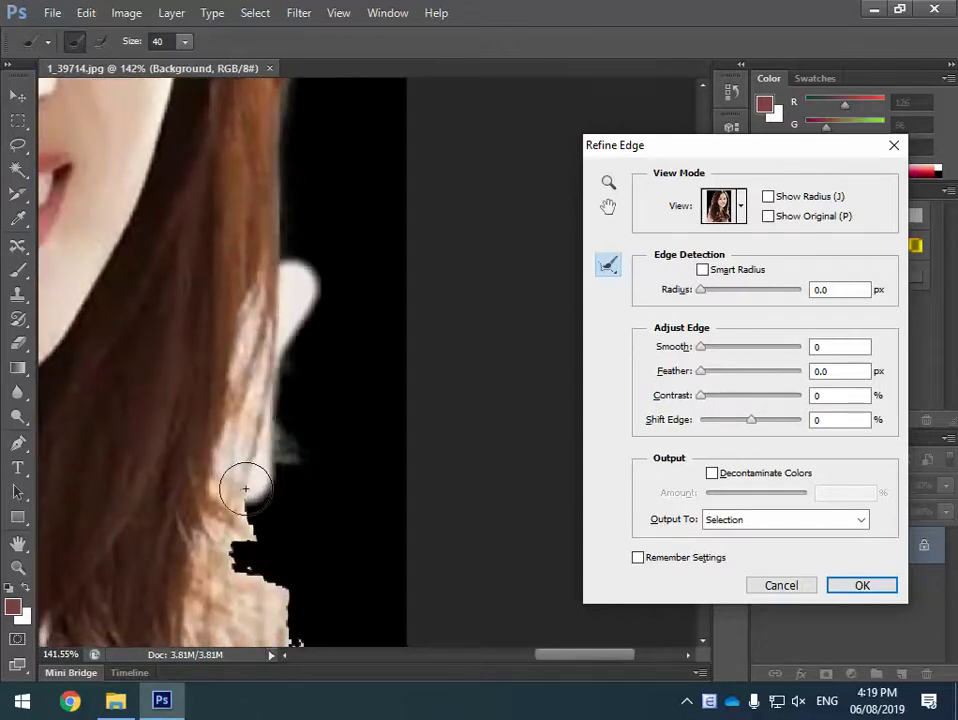
mouse_move(267, 278)
mouse_down()
mouse_move(235, 449)
mouse_move(250, 495)
mouse_move(240, 273)
mouse_up()
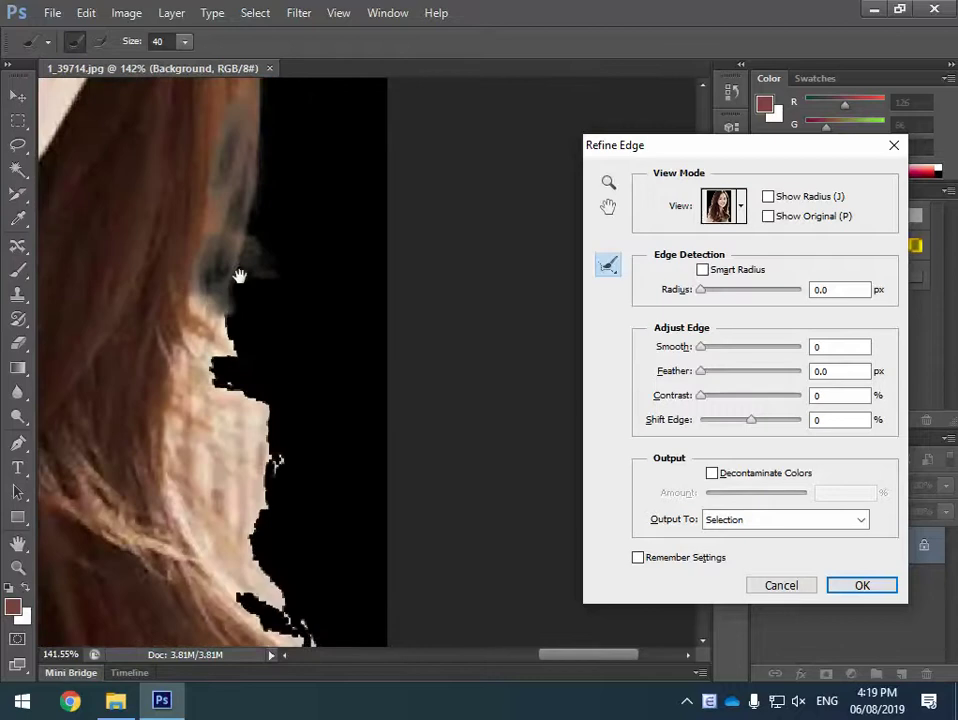
drag(178, 205, 267, 398)
mouse_move(228, 384)
mouse_down()
mouse_move(253, 470)
mouse_move(251, 411)
mouse_move(267, 544)
mouse_move(259, 476)
mouse_move(211, 324)
mouse_move(269, 491)
mouse_move(207, 275)
mouse_move(166, 443)
mouse_move(174, 518)
mouse_move(209, 314)
mouse_move(208, 255)
mouse_move(178, 433)
mouse_move(231, 582)
mouse_up()
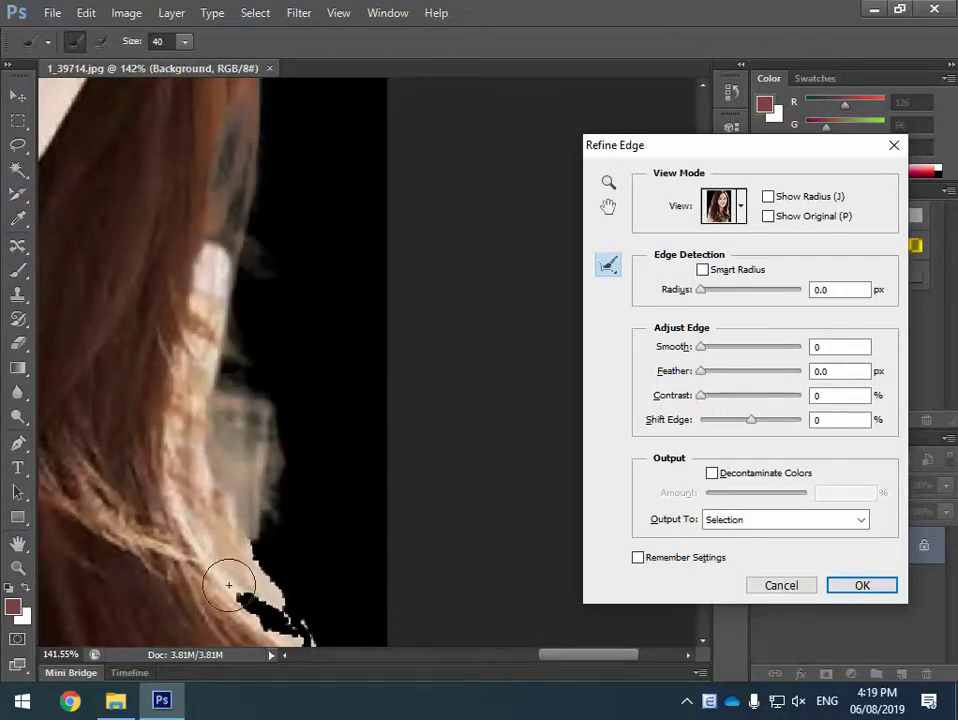
Refine the edge around the lower right curls and along the garment down to the image's bottom border
drag(284, 481, 207, 216)
mouse_move(211, 342)
mouse_down()
mouse_move(133, 214)
mouse_move(291, 459)
mouse_move(128, 160)
mouse_move(130, 249)
mouse_up()
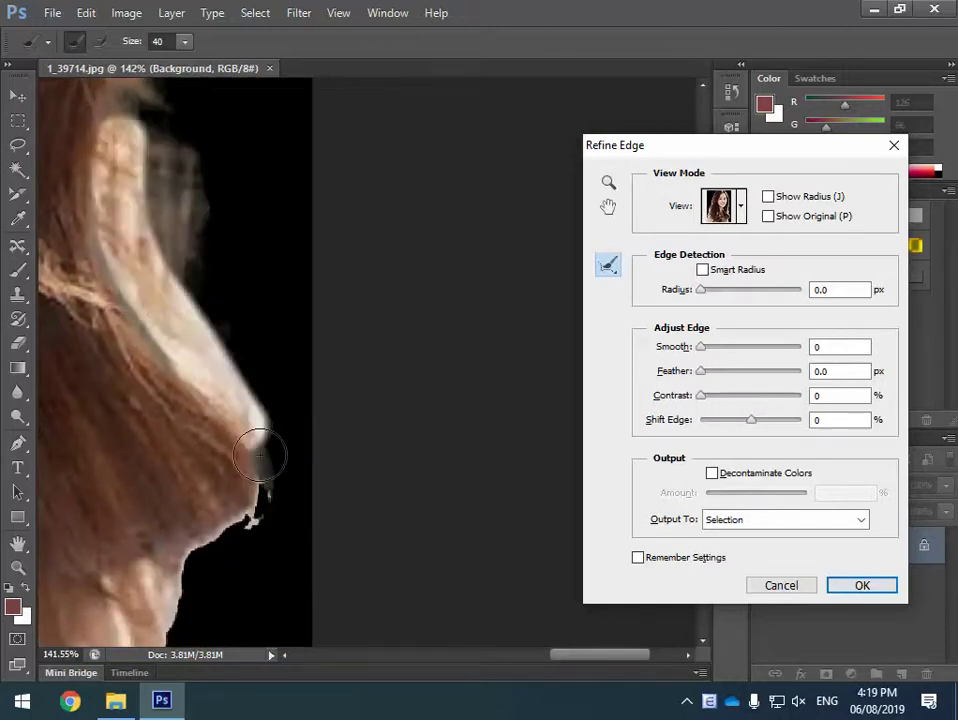
mouse_move(190, 396)
mouse_down()
mouse_move(284, 496)
mouse_move(241, 472)
mouse_move(304, 370)
mouse_move(263, 635)
mouse_move(318, 242)
mouse_up()
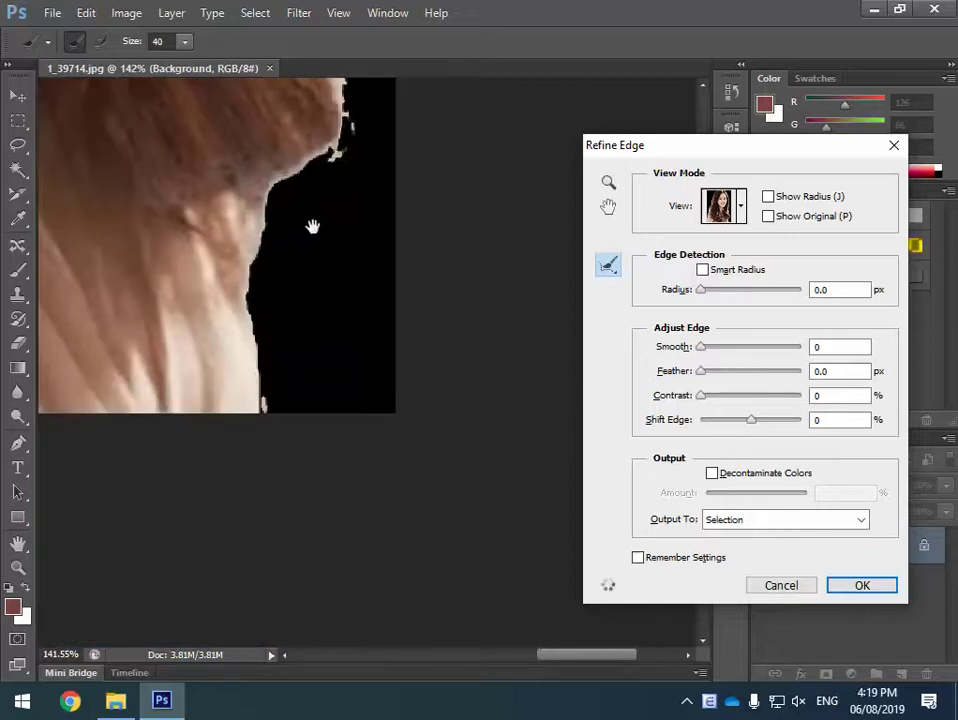
mouse_move(342, 130)
mouse_down()
mouse_move(270, 218)
mouse_move(259, 272)
mouse_move(264, 369)
mouse_up()
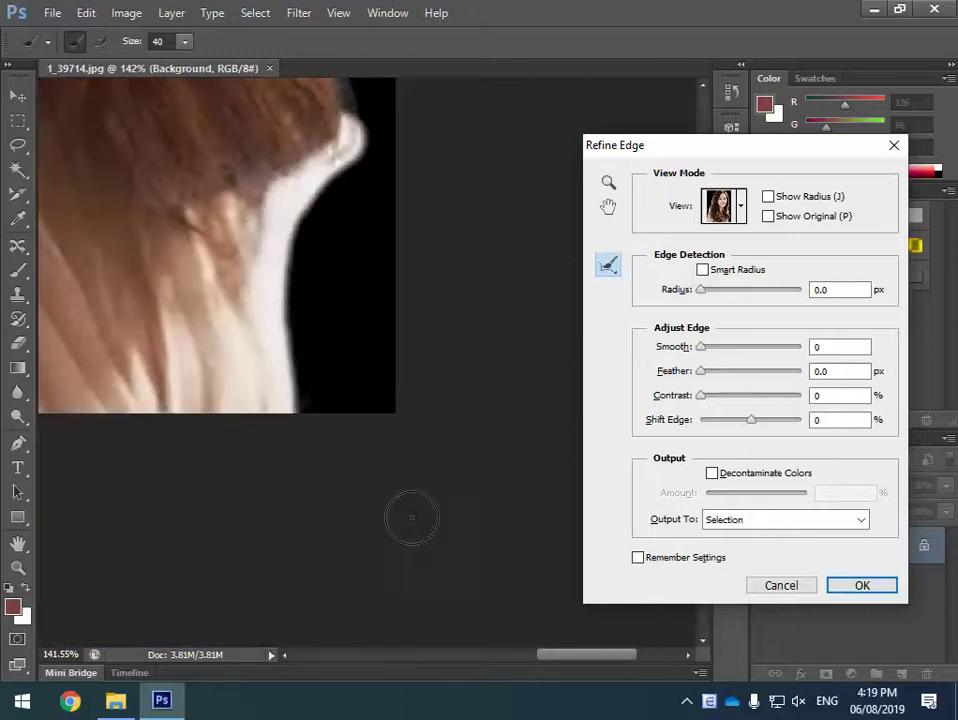
scroll(304, 425, down, 5)
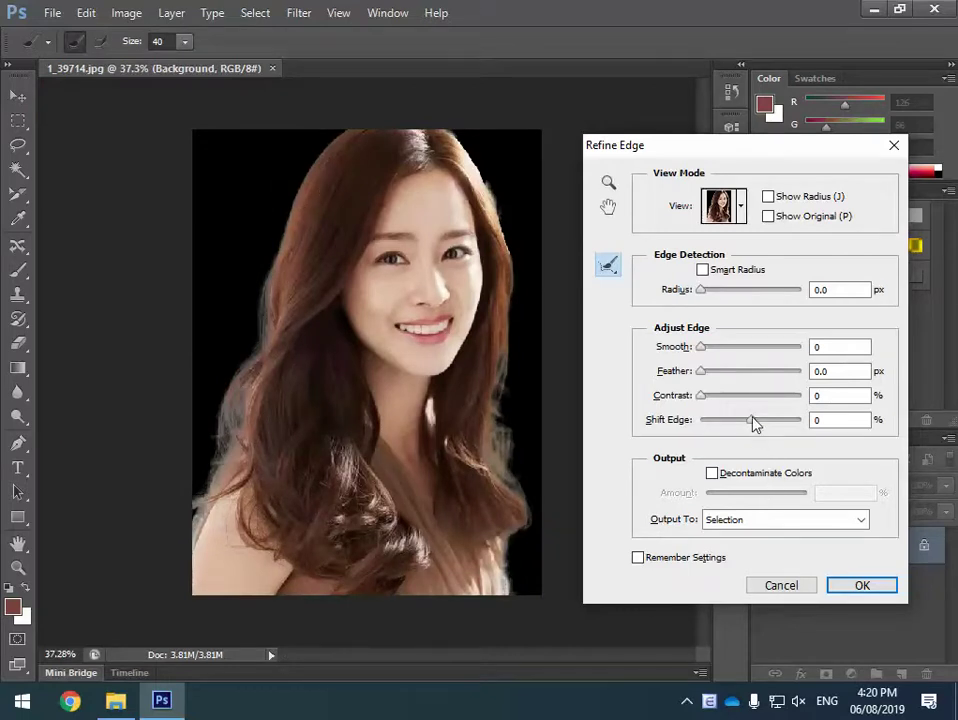
Adjust the refined edge to Smooth 19, Feather 6.5 px, Contrast 28% and Shift Edge -8%
drag(755, 424, 750, 424)
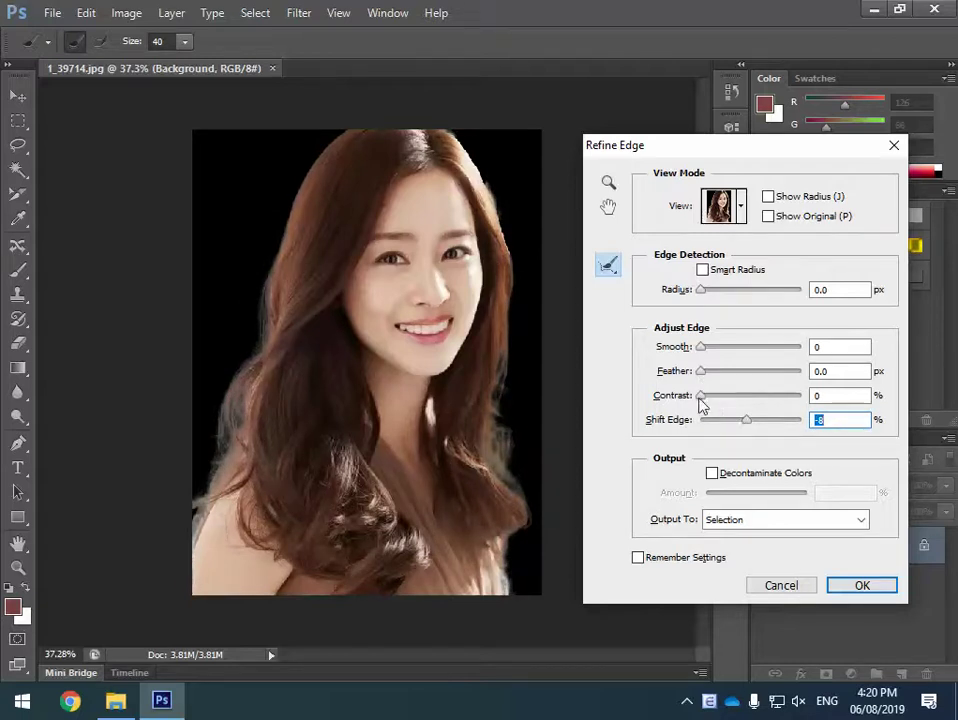
drag(700, 396, 733, 378)
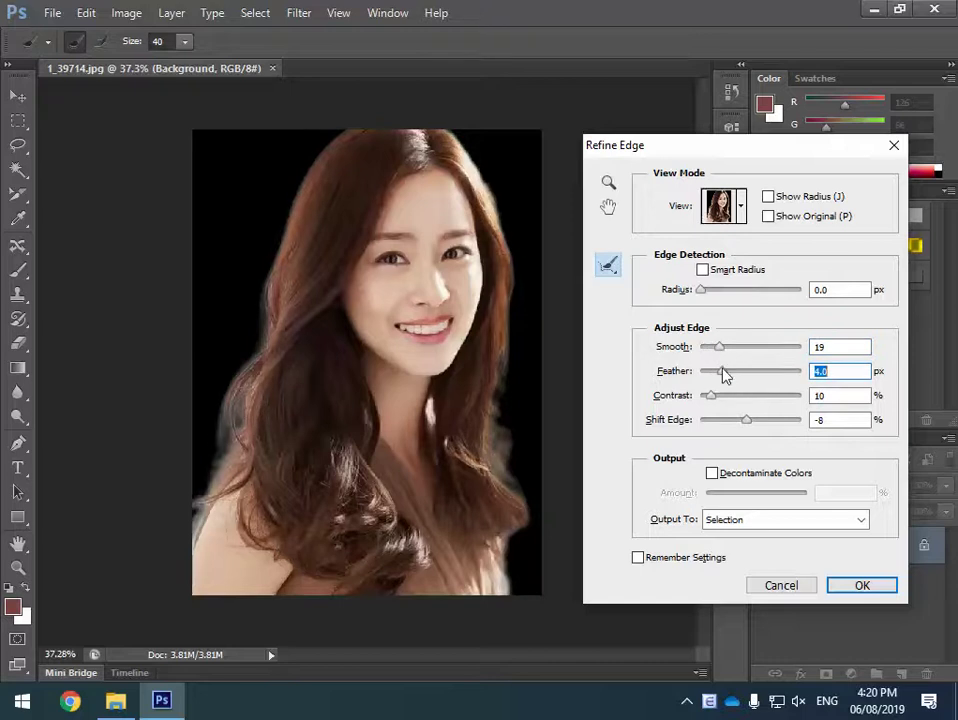
drag(710, 397, 731, 404)
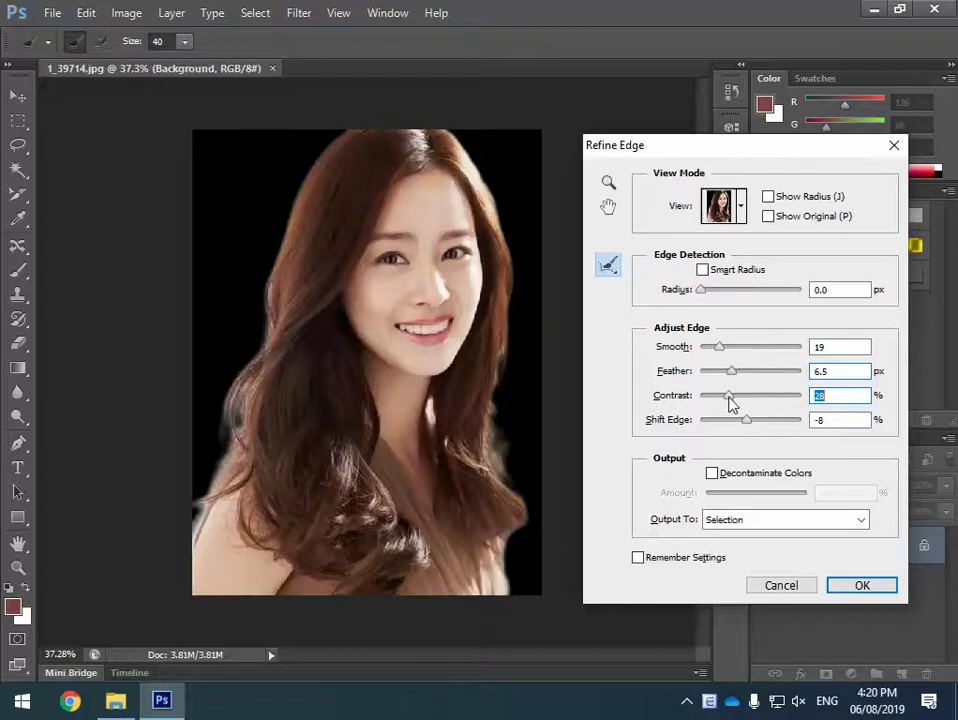
Output the refined selection as a New Layer with Layer Mask and apply the edge refinement
click(824, 528)
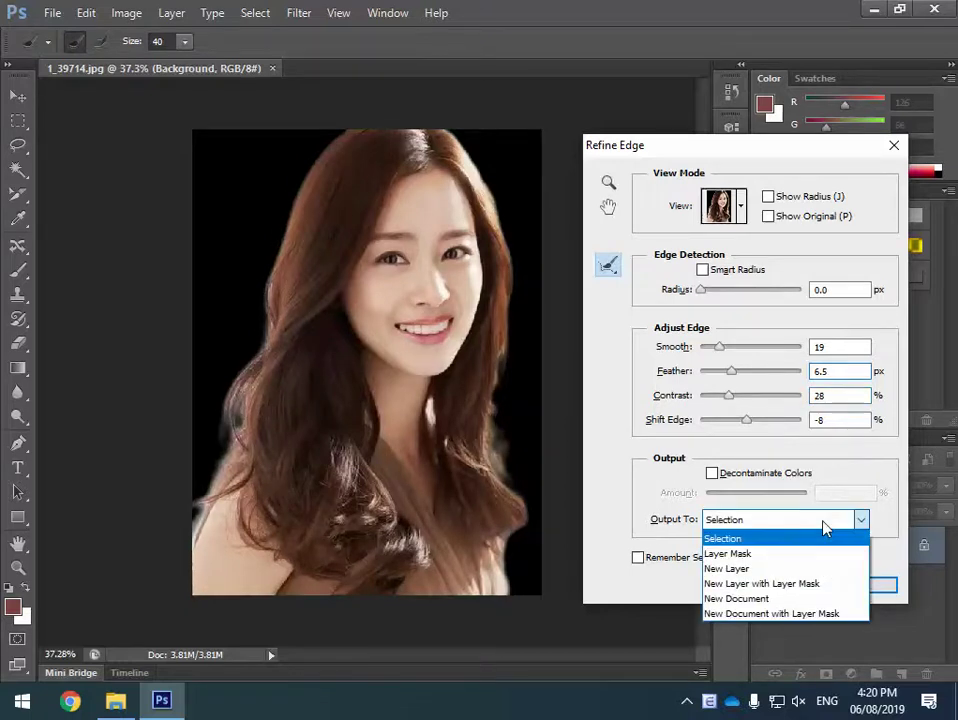
click(765, 586)
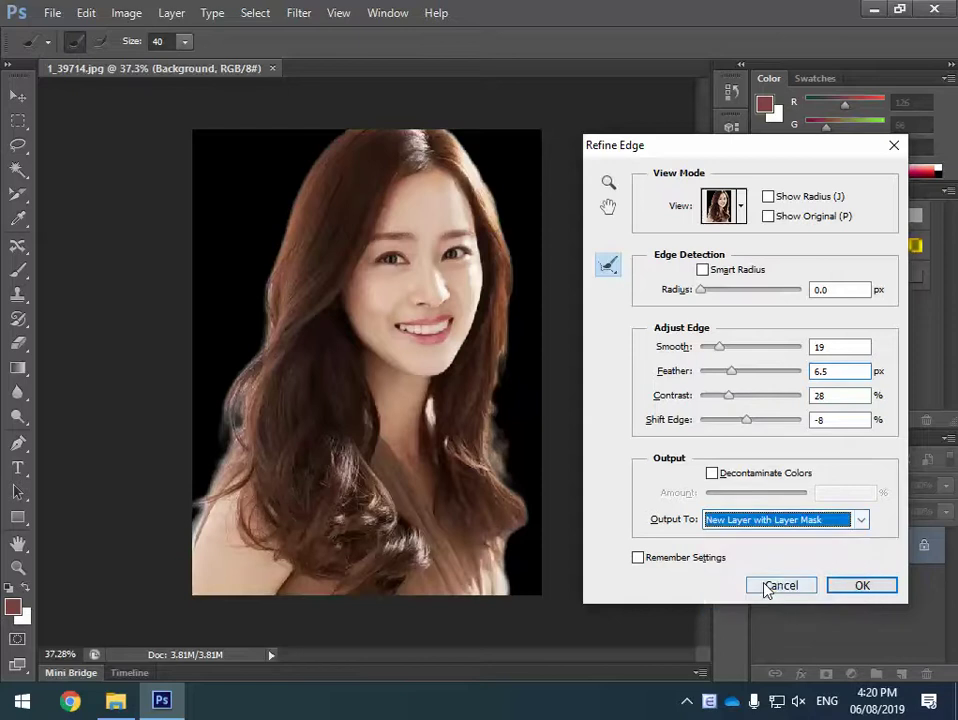
click(864, 585)
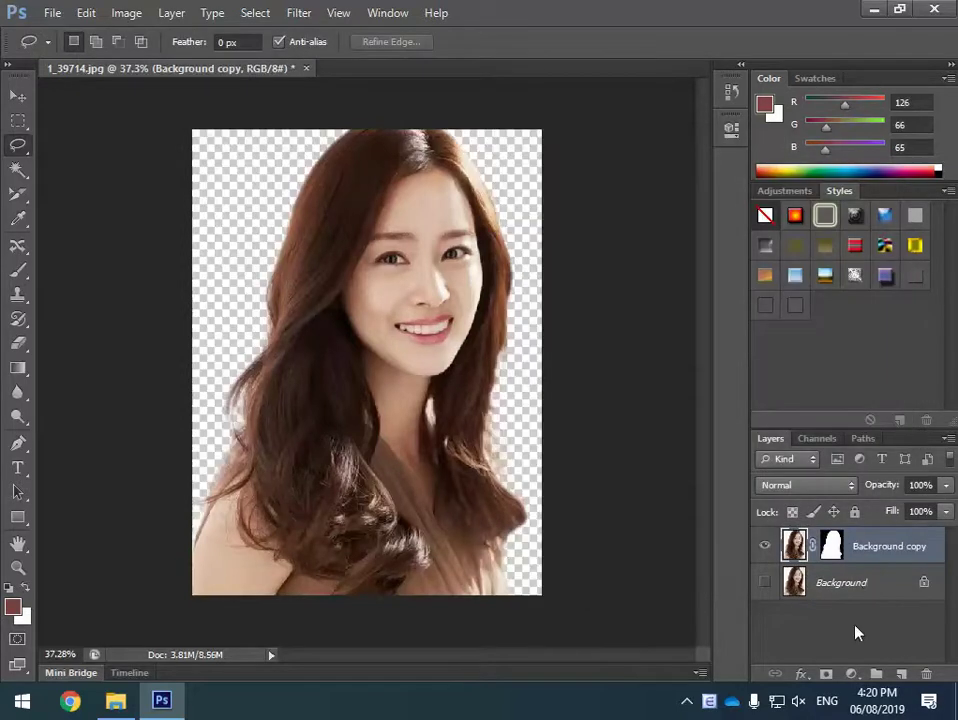
Place the sky picture hinh-anh-bau-troi-18 from the Desktop folder into the portrait and align it with the canvas's upper edge
click(115, 700)
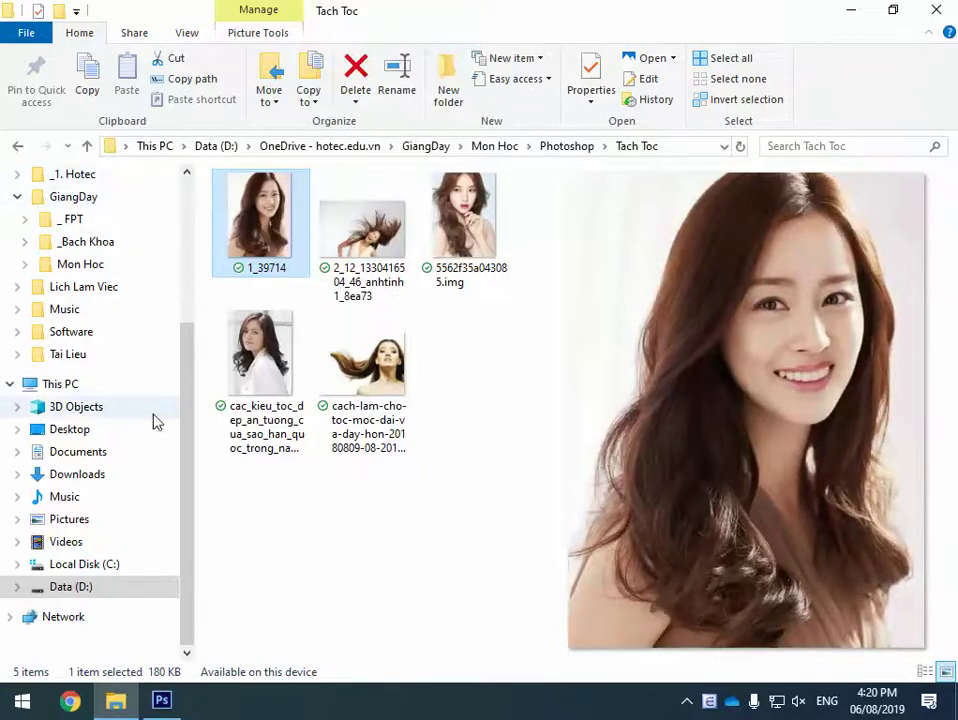
click(70, 429)
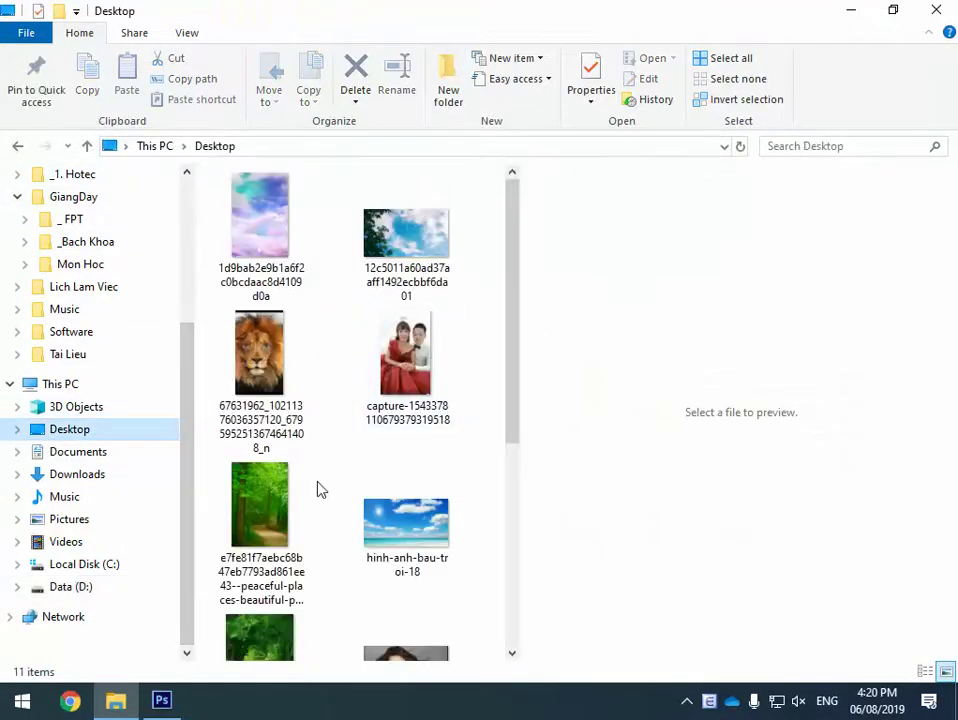
click(418, 551)
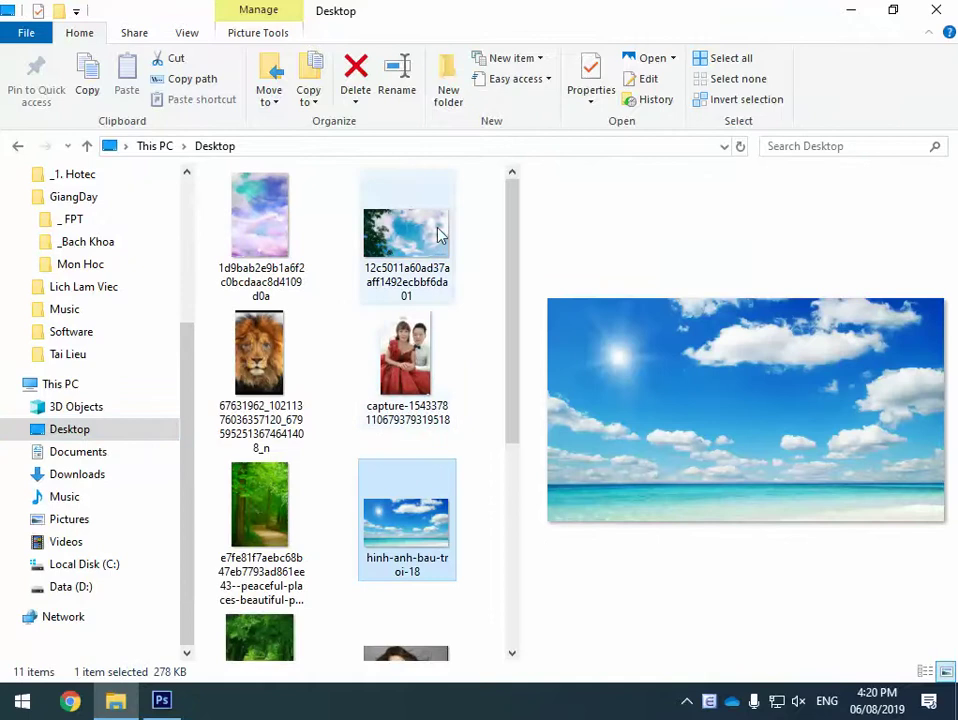
drag(413, 496, 479, 457)
drag(415, 371, 418, 248)
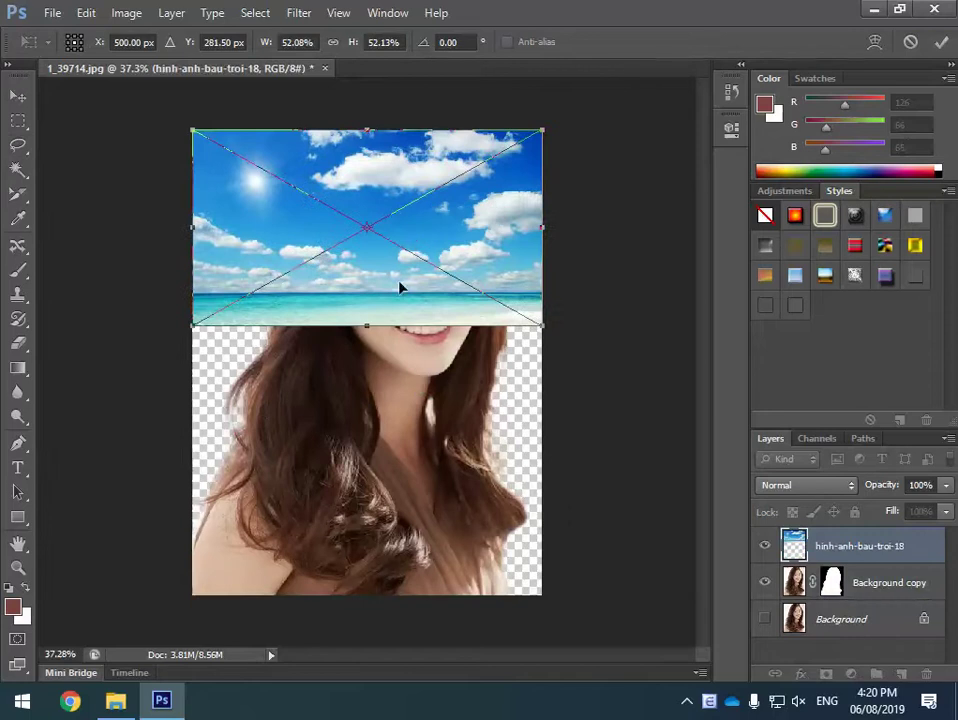
Stretch the placed sky picture down to fill the canvas and put its layer beneath the masked cutout
drag(367, 327, 374, 594)
key(Return)
key(l)
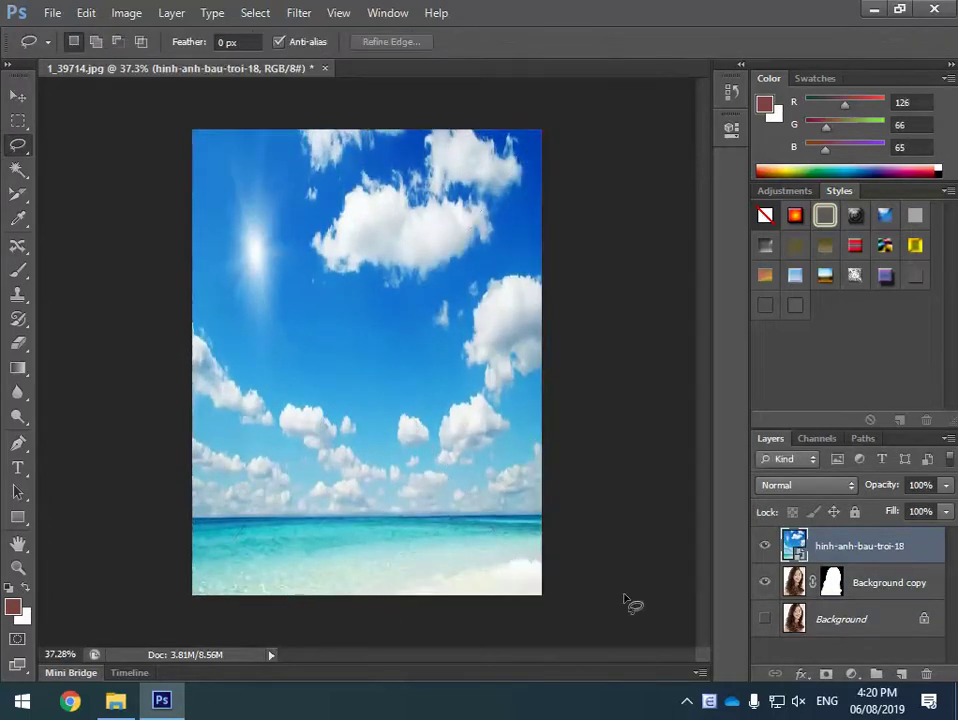
drag(858, 553, 879, 601)
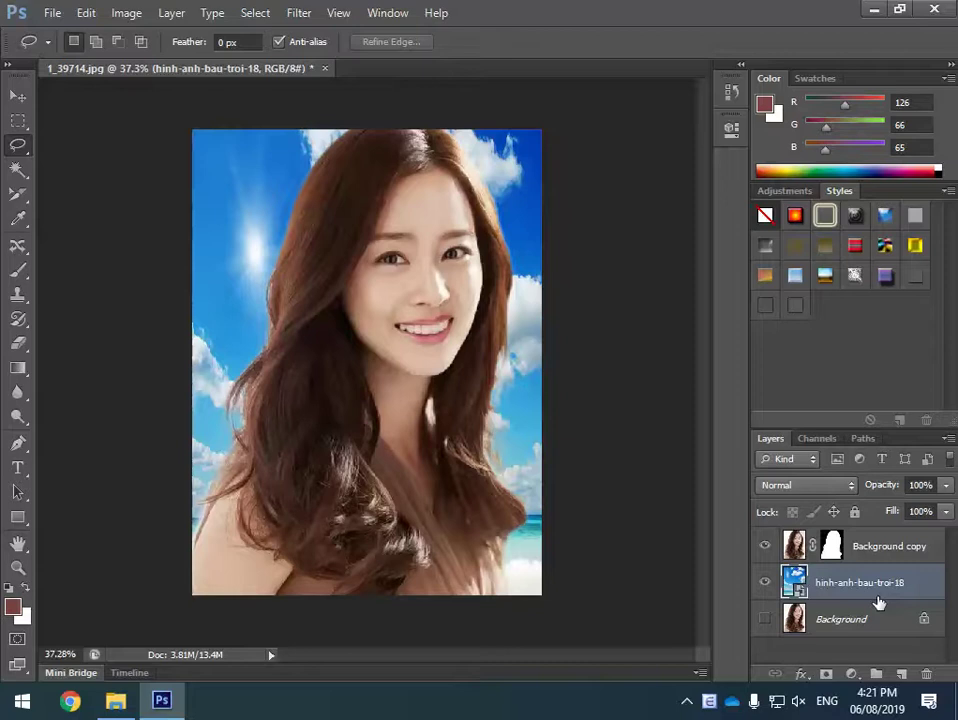
Hide the cutout and sky layers and make the original Background layer visible and active
click(768, 545)
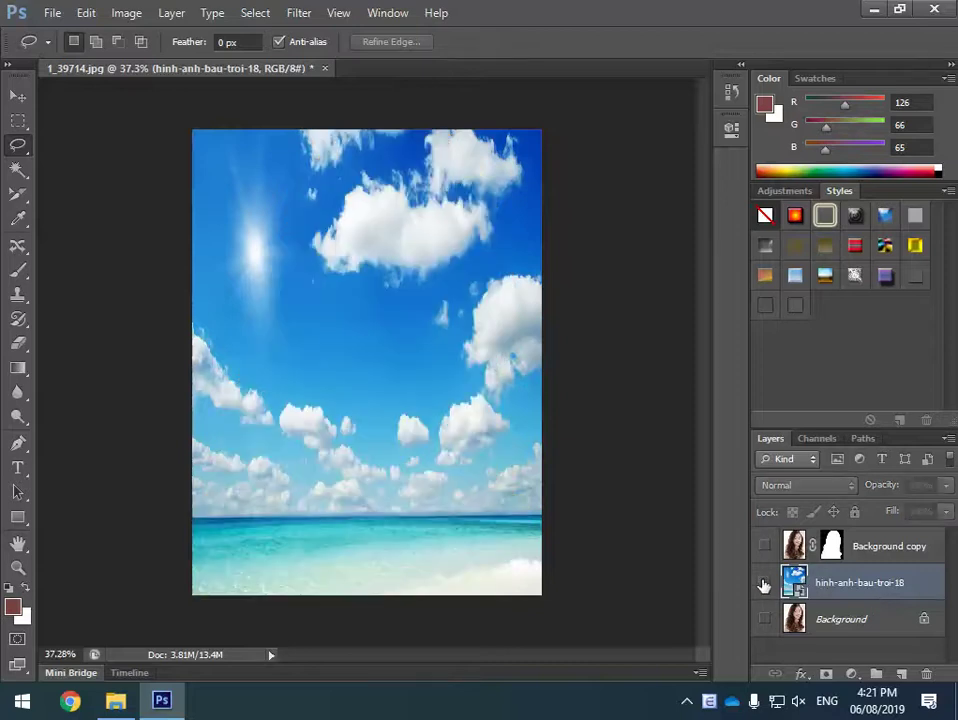
click(765, 583)
click(835, 628)
click(763, 620)
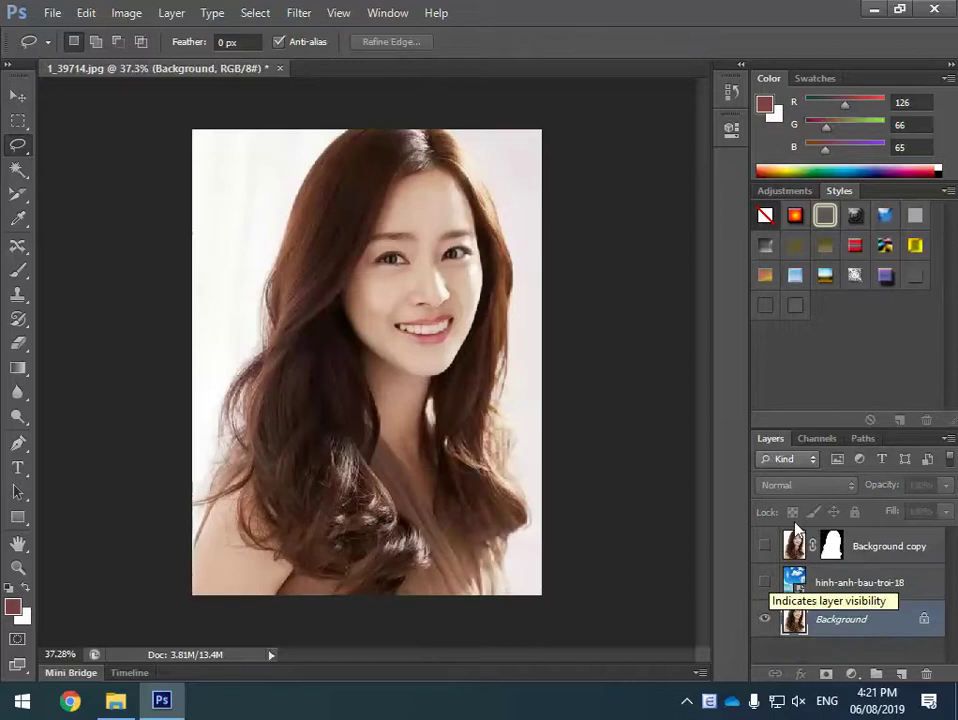
Compare the Red, Green and Blue channels of the portrait for contrast between the hair and the background
click(817, 439)
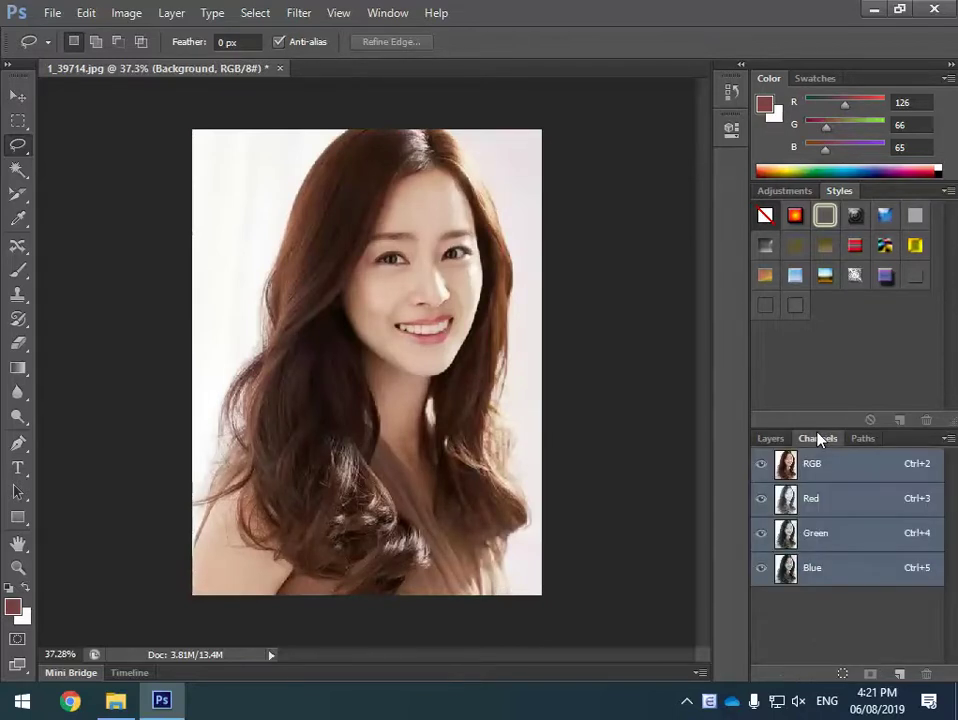
click(840, 506)
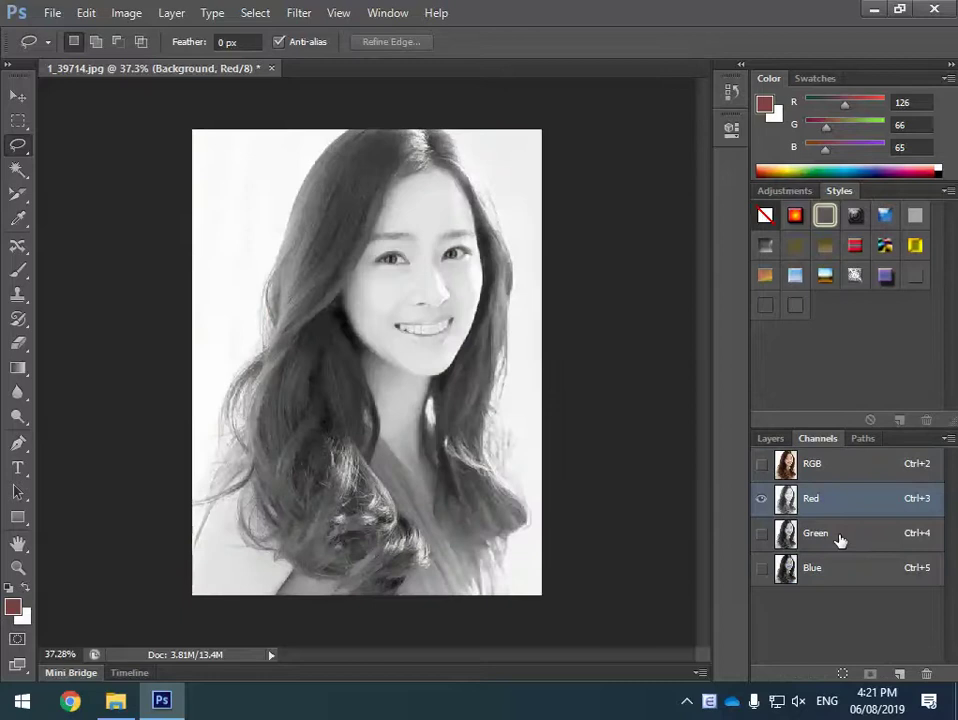
click(840, 538)
click(827, 570)
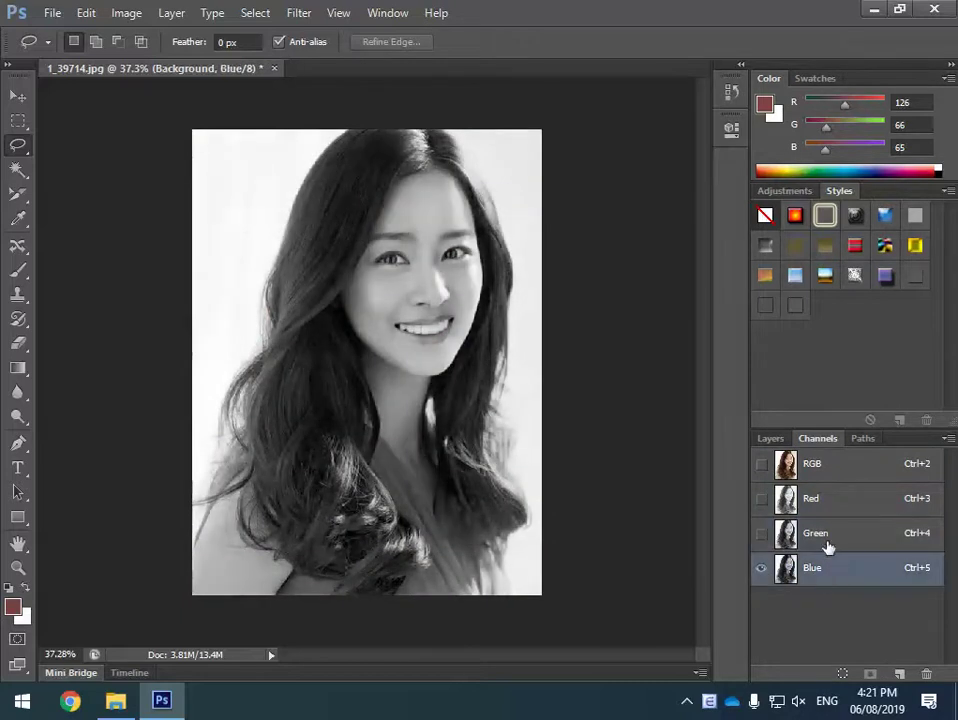
click(826, 542)
click(815, 572)
right_click(836, 578)
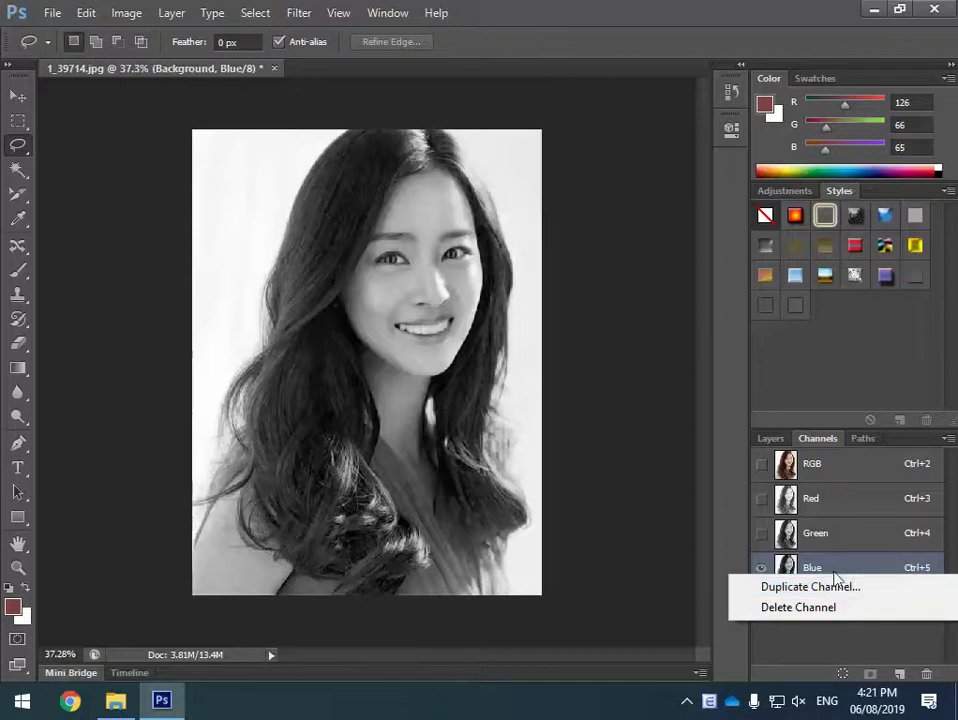
click(834, 566)
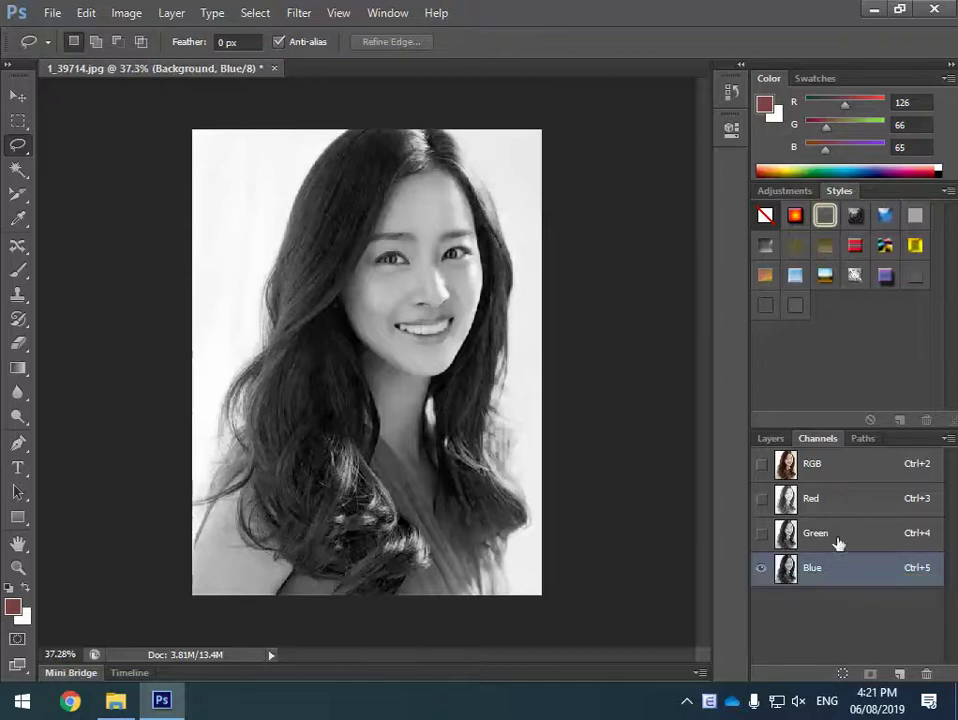
click(838, 532)
click(838, 505)
Try inverting the Blue channel and painting the face, neck and inner hair white with a 150 px brush
click(836, 572)
click(24, 276)
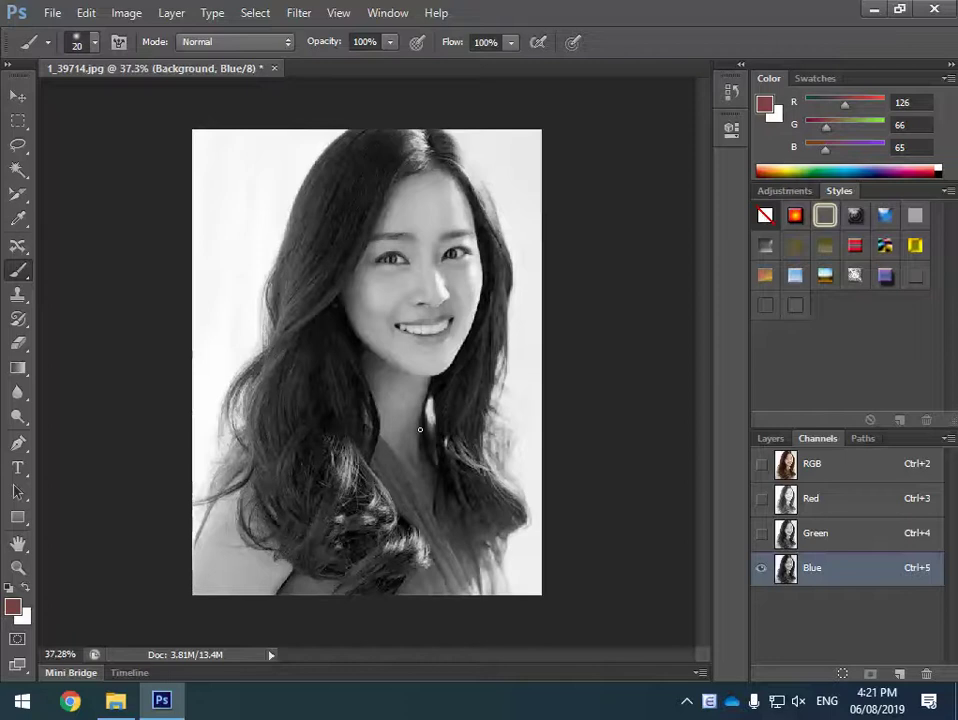
key(ctrl+i)
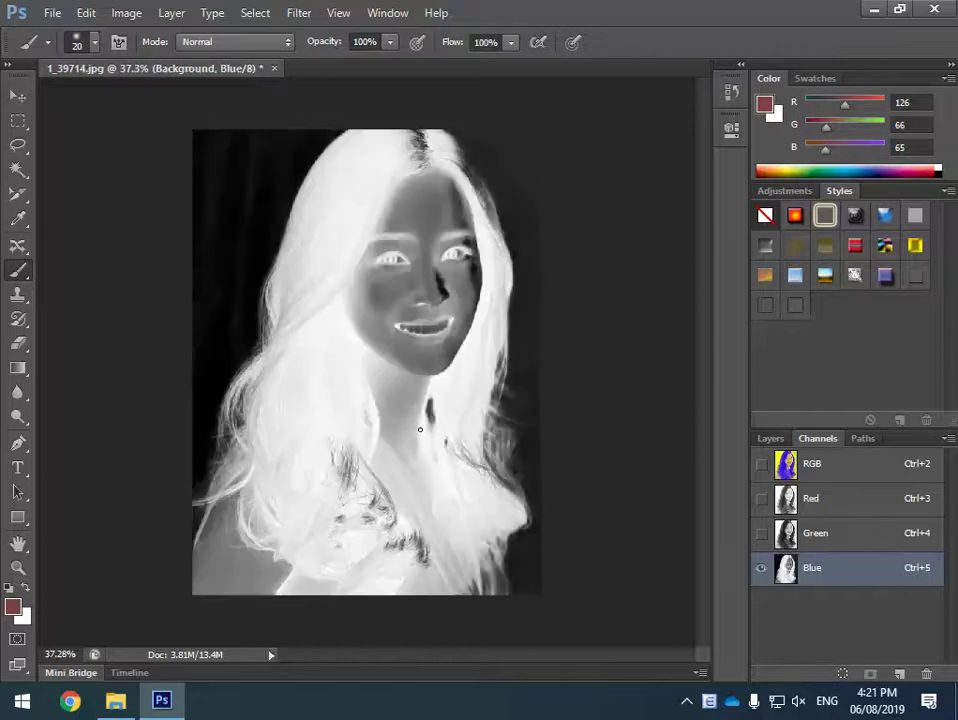
key(x)
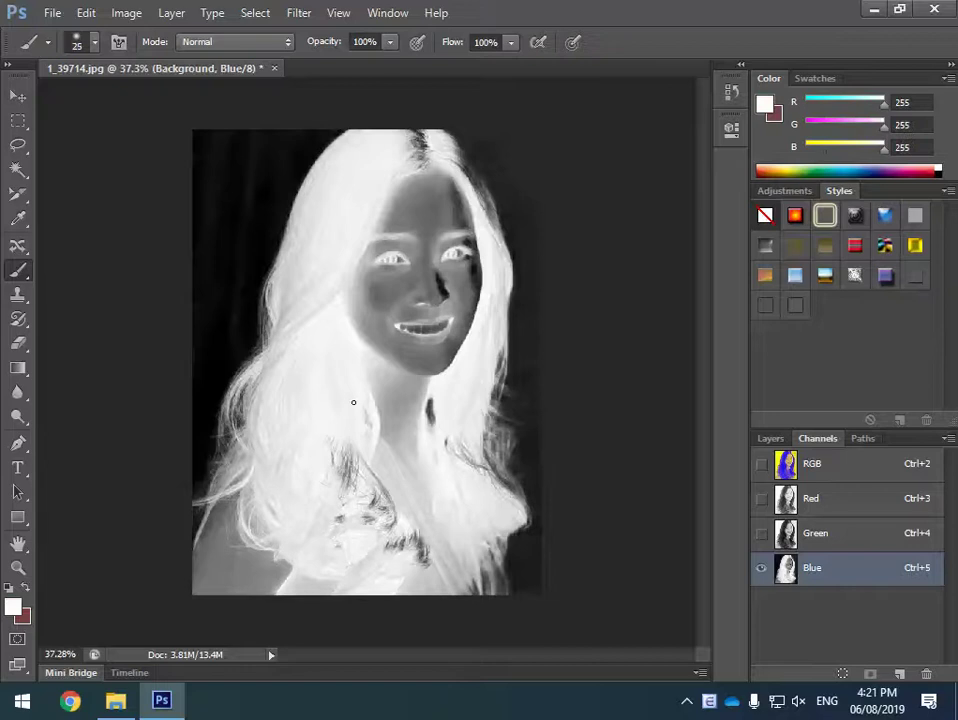
key(bracketright)
key(bracketright)
key(bracketright)
key(bracketright)
mouse_move(349, 308)
mouse_down()
mouse_move(393, 185)
mouse_move(327, 432)
mouse_move(431, 184)
mouse_move(416, 224)
mouse_move(423, 400)
mouse_move(459, 224)
mouse_move(475, 240)
mouse_move(469, 302)
mouse_move(470, 200)
mouse_move(472, 278)
mouse_move(454, 205)
mouse_move(457, 299)
mouse_move(395, 427)
mouse_move(381, 373)
mouse_move(416, 303)
mouse_move(386, 491)
mouse_up()
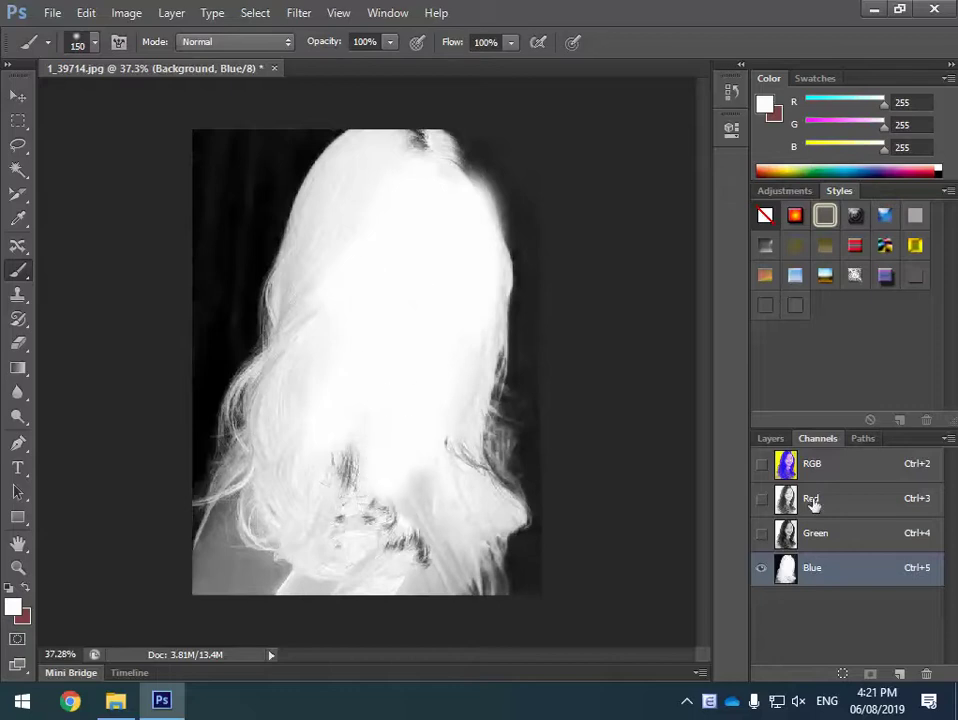
Check the RGB composite and the layer stack with the edited Blue channel, and view the Blue channel alone again
click(761, 463)
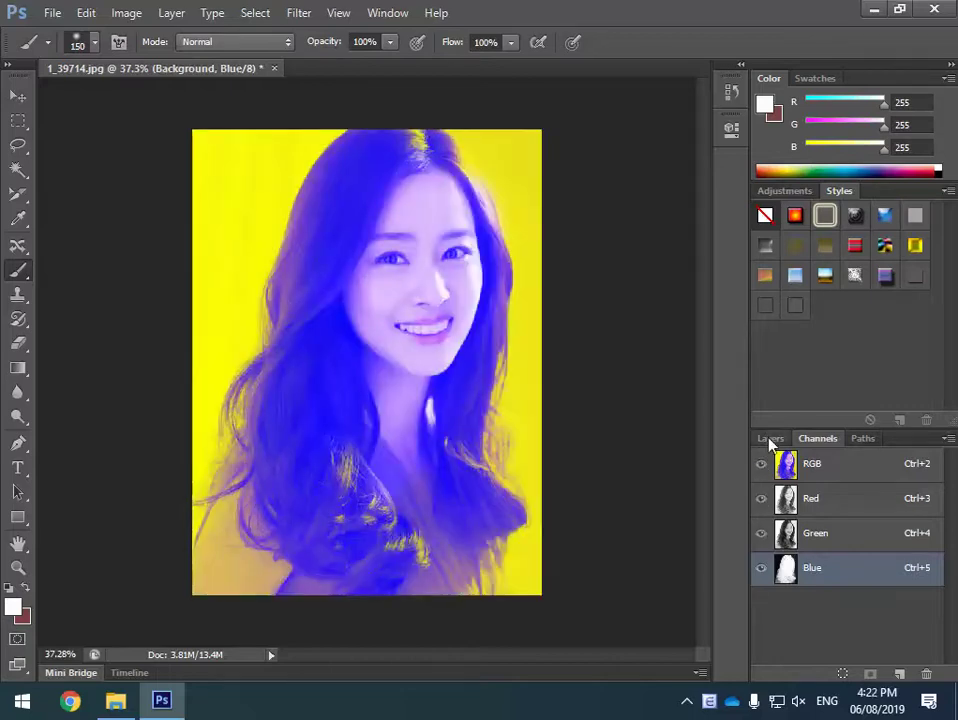
click(770, 440)
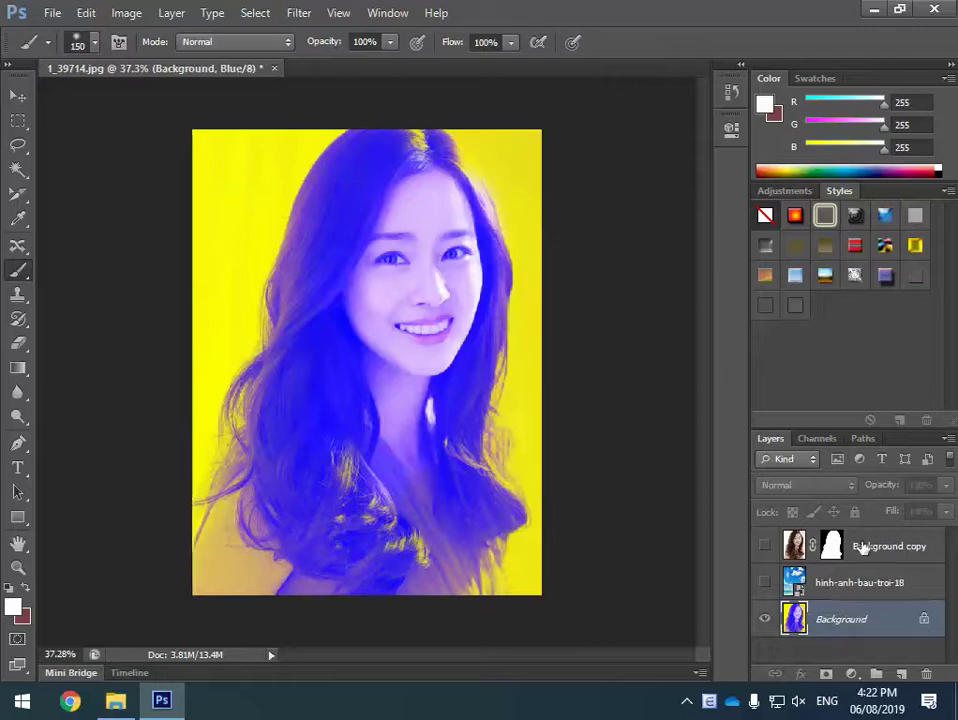
click(817, 440)
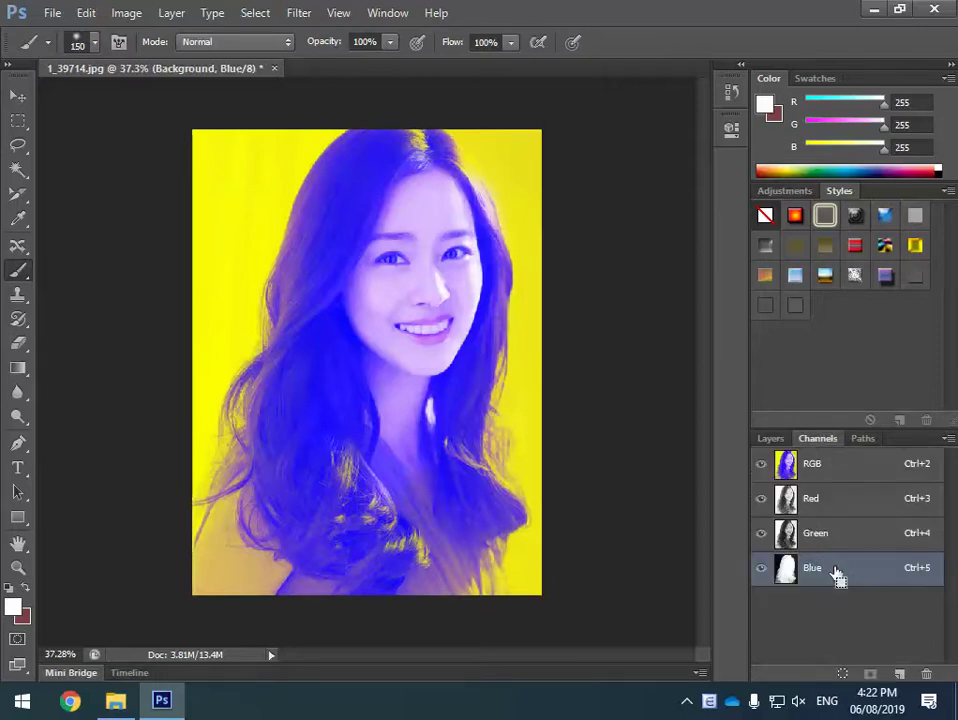
click(761, 533)
click(761, 498)
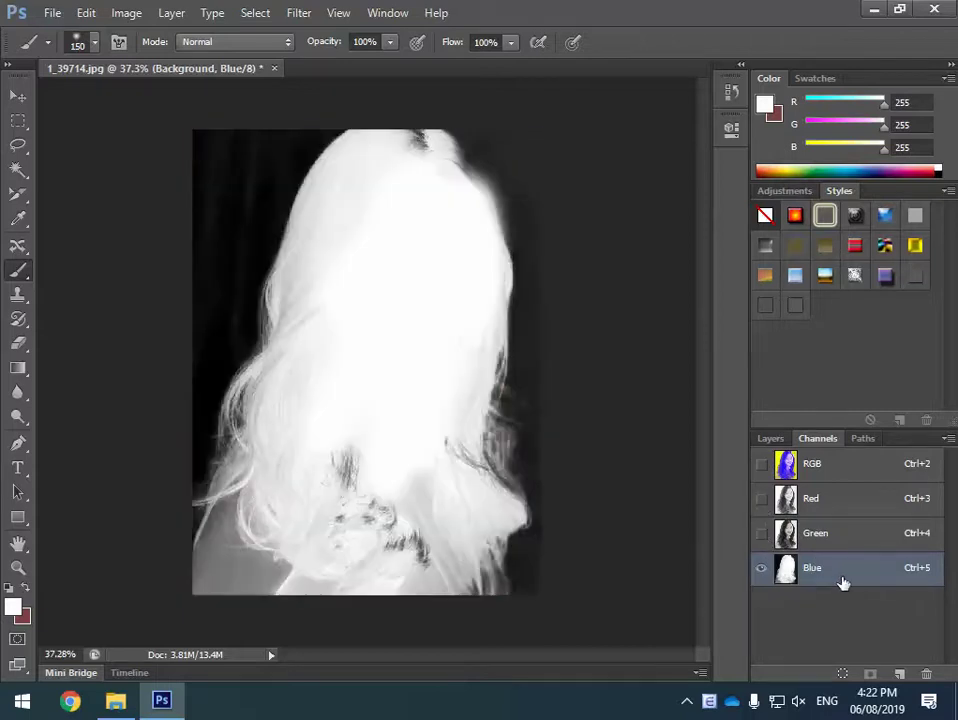
Try inverting the painted Blue channel once more and check the result in the full RGB composite
key(ctrl+i)
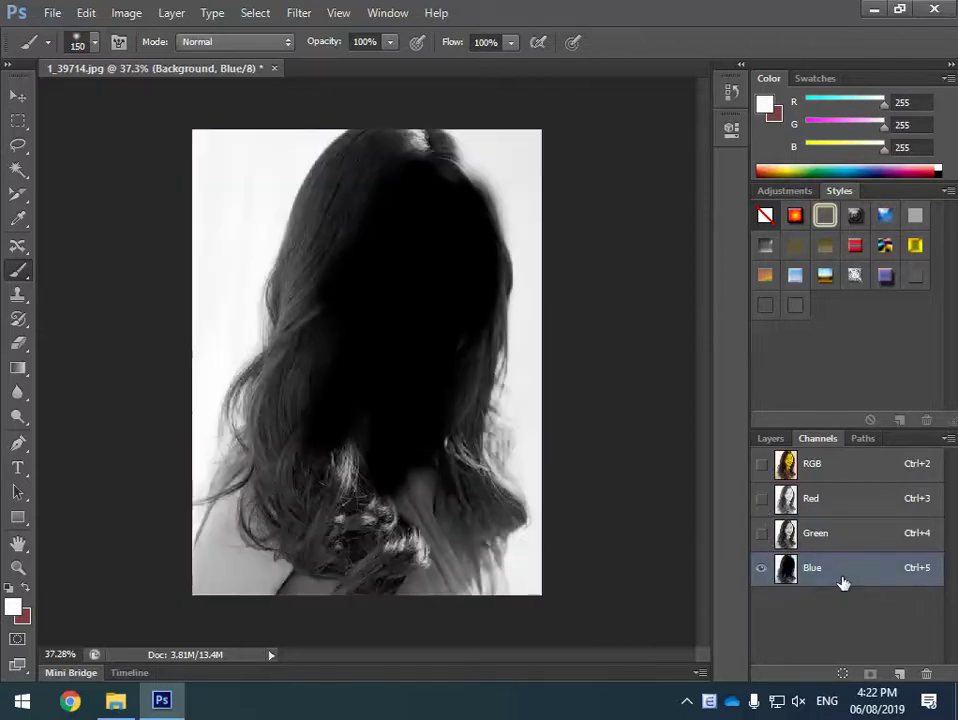
click(761, 463)
click(771, 439)
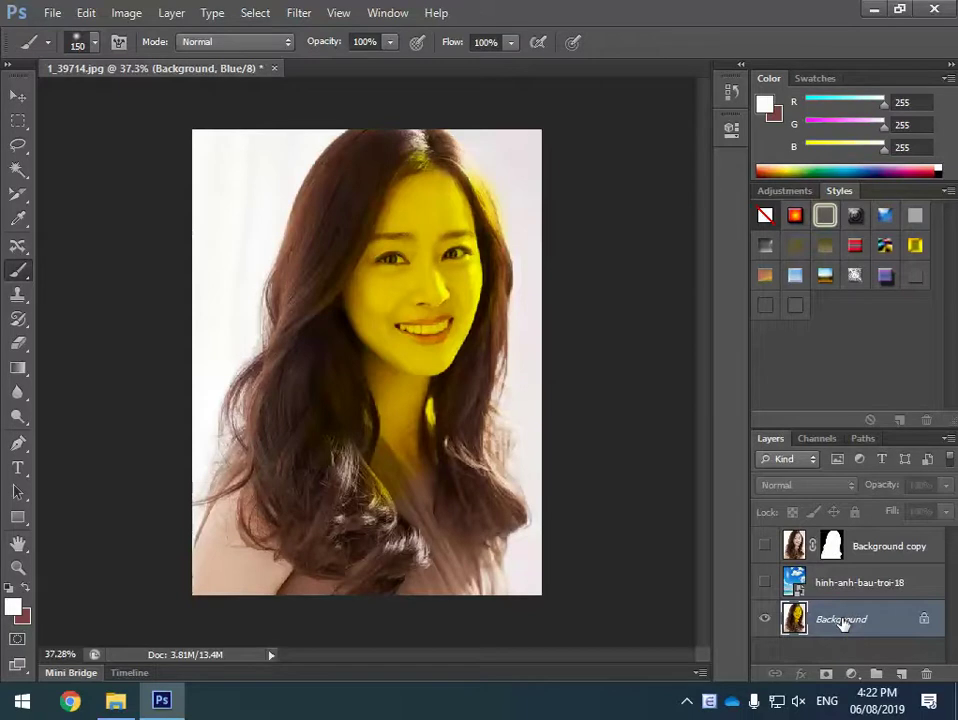
click(816, 440)
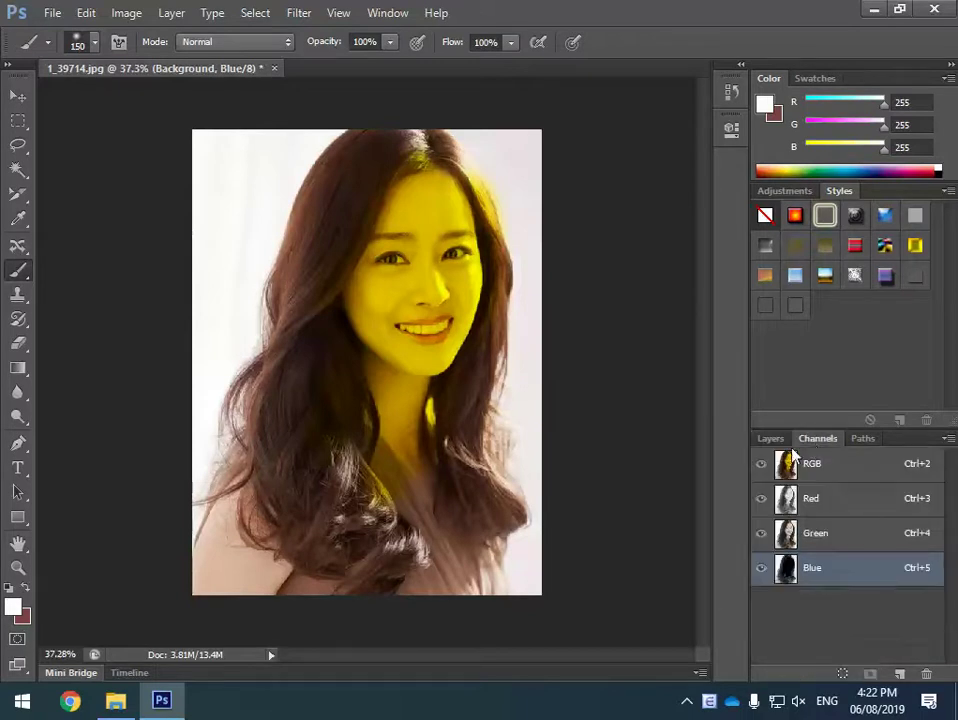
click(780, 440)
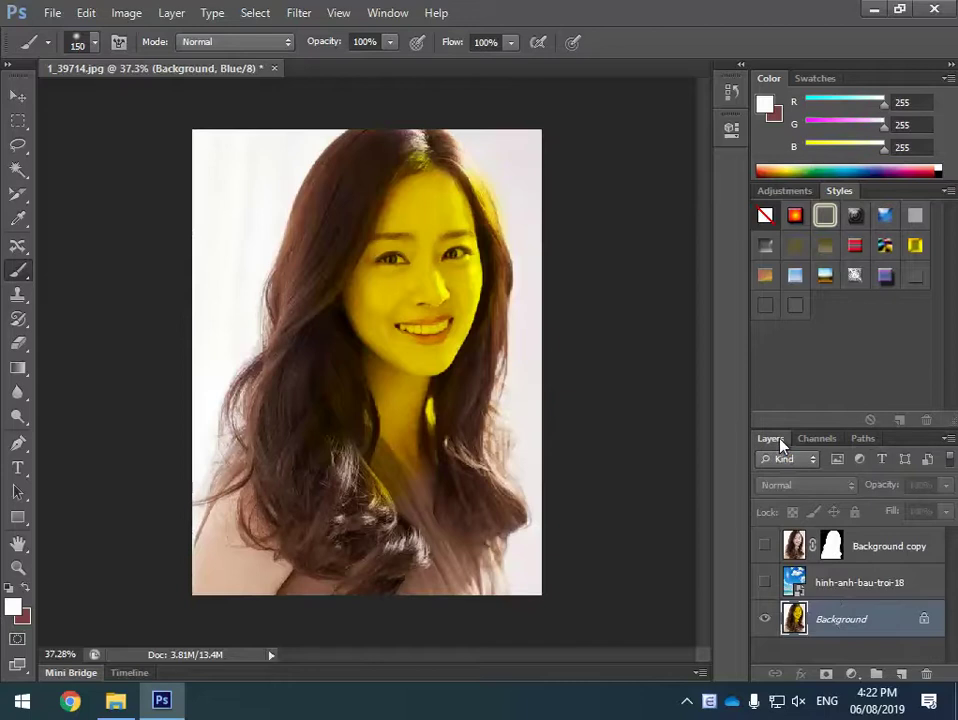
Revert the document to the Layer Order history state, undoing the inversions and painting on the Blue channel
click(731, 91)
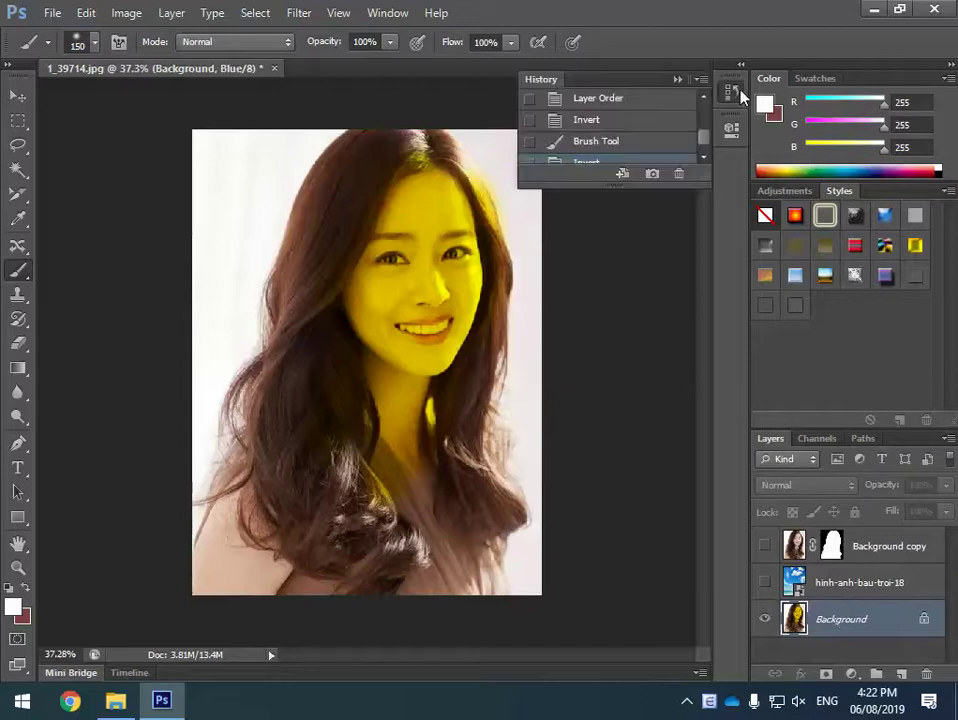
click(634, 119)
click(633, 100)
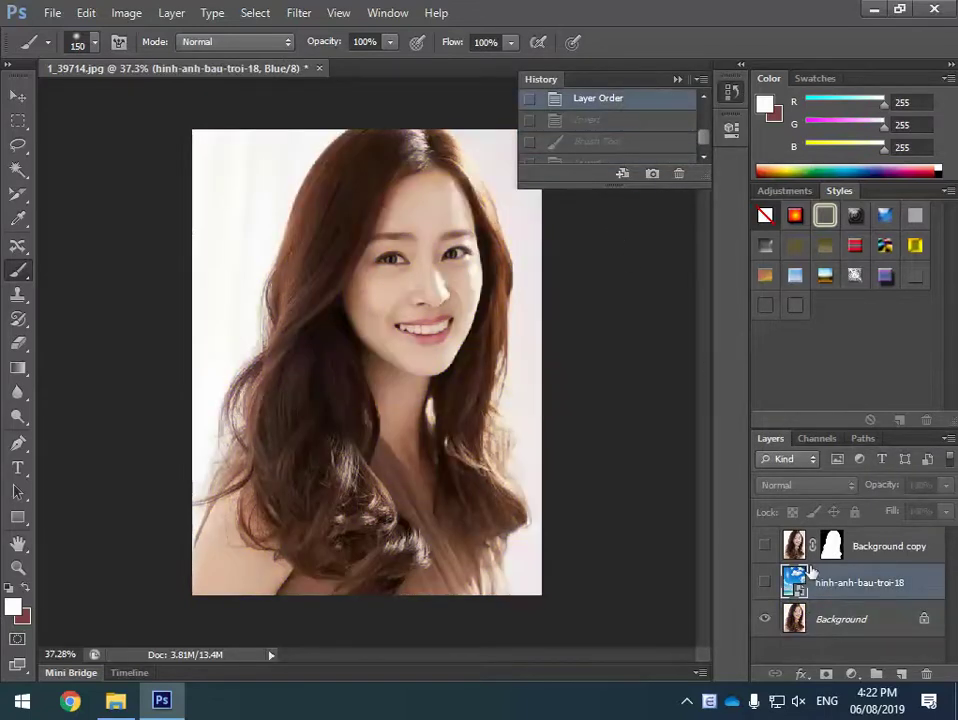
Duplicate the Blue channel of the Background layer as Blue copy and display only that copy
click(834, 617)
click(817, 438)
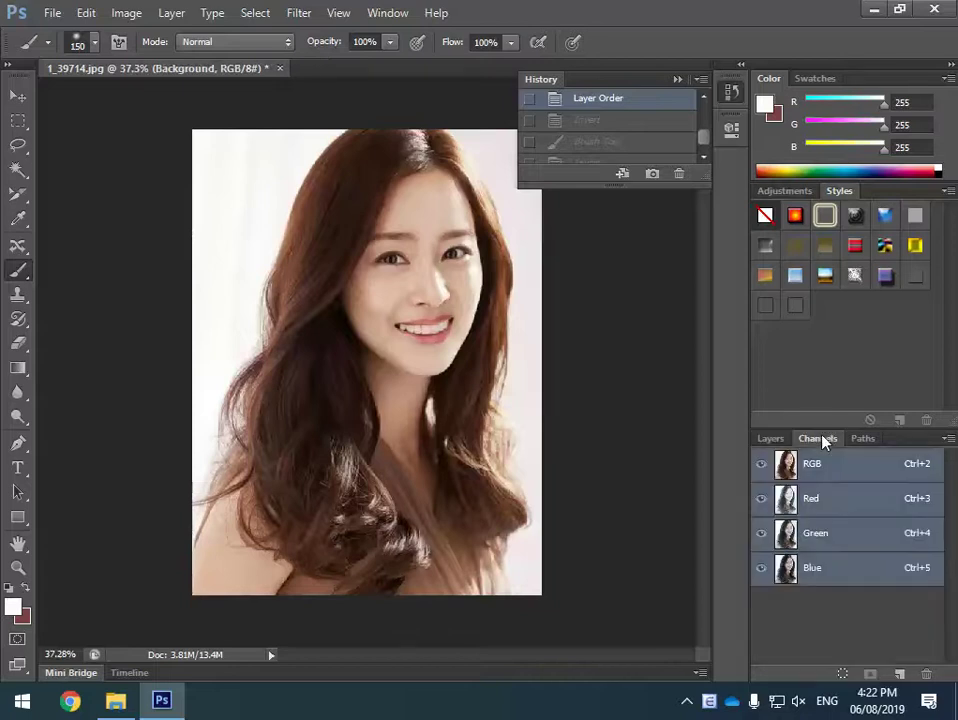
click(815, 580)
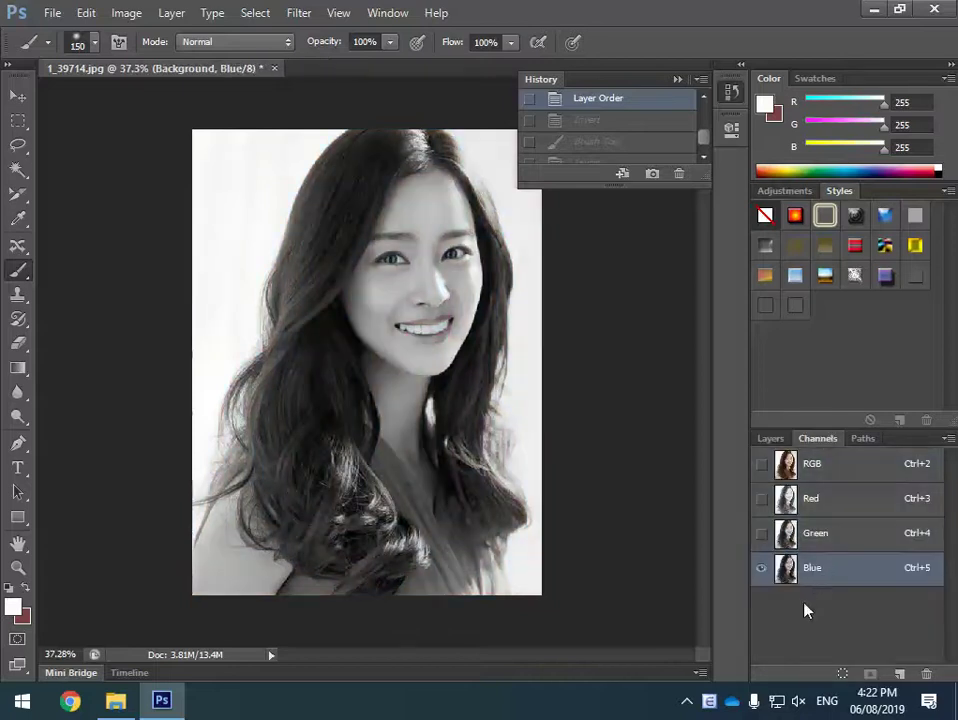
right_click(847, 571)
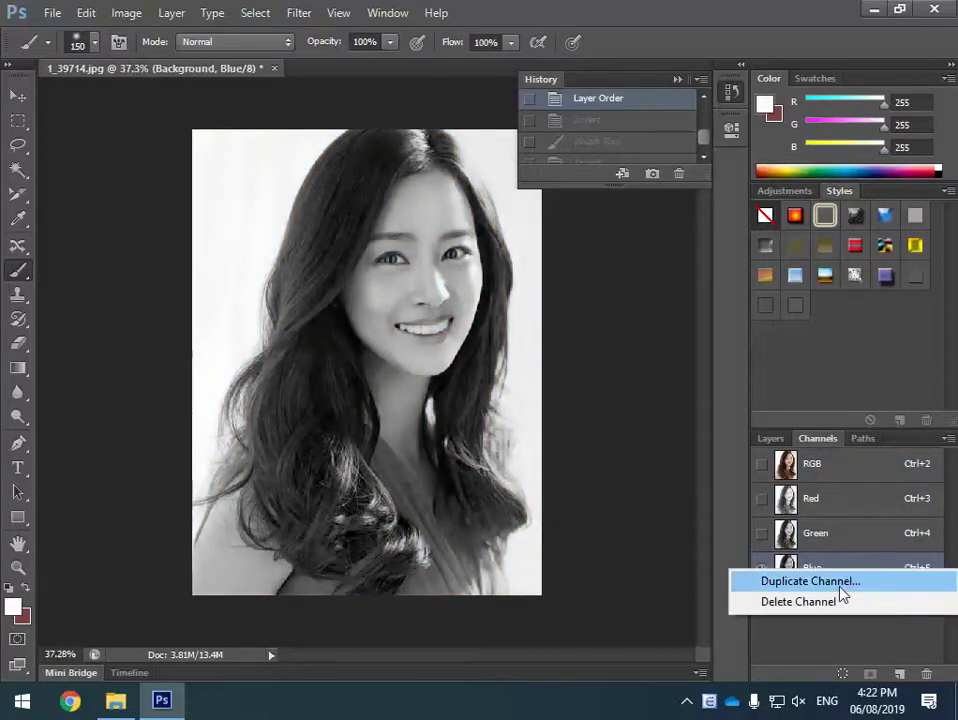
click(840, 584)
click(798, 208)
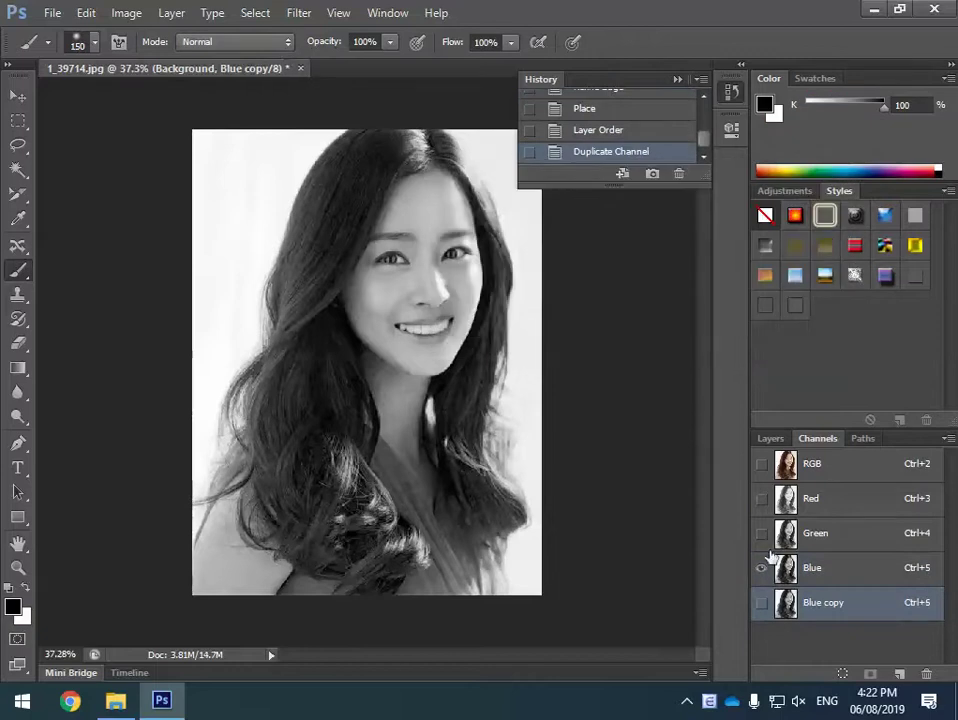
click(762, 602)
click(762, 567)
Darken the hair in the Blue copy channel using Levels with black input 2 and midtone 0.49
key(ctrl+l)
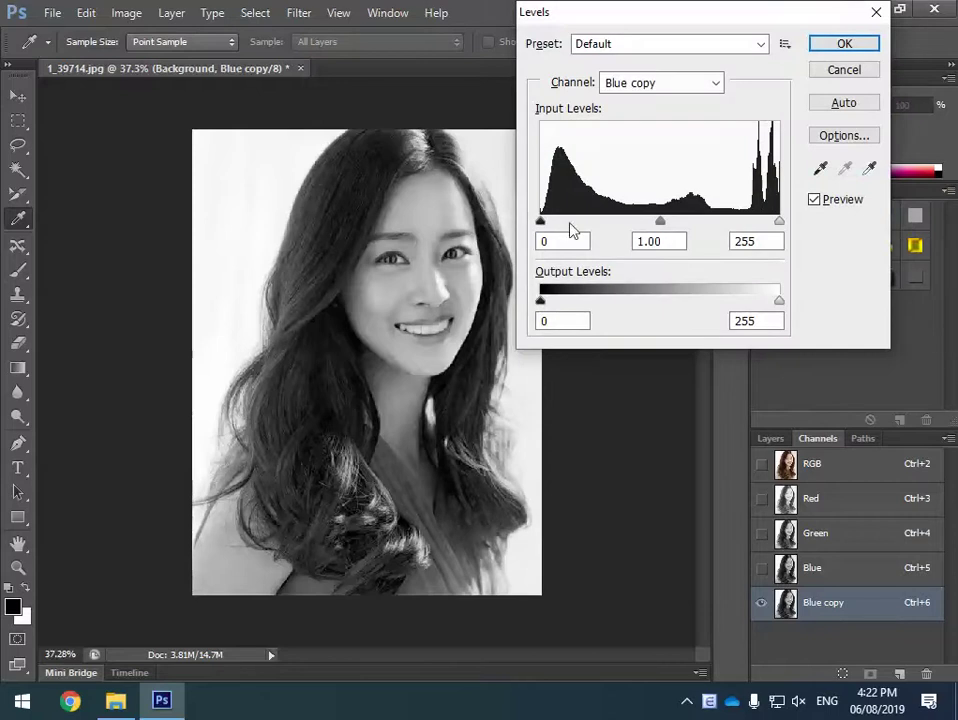
drag(538, 226, 544, 222)
drag(661, 221, 713, 230)
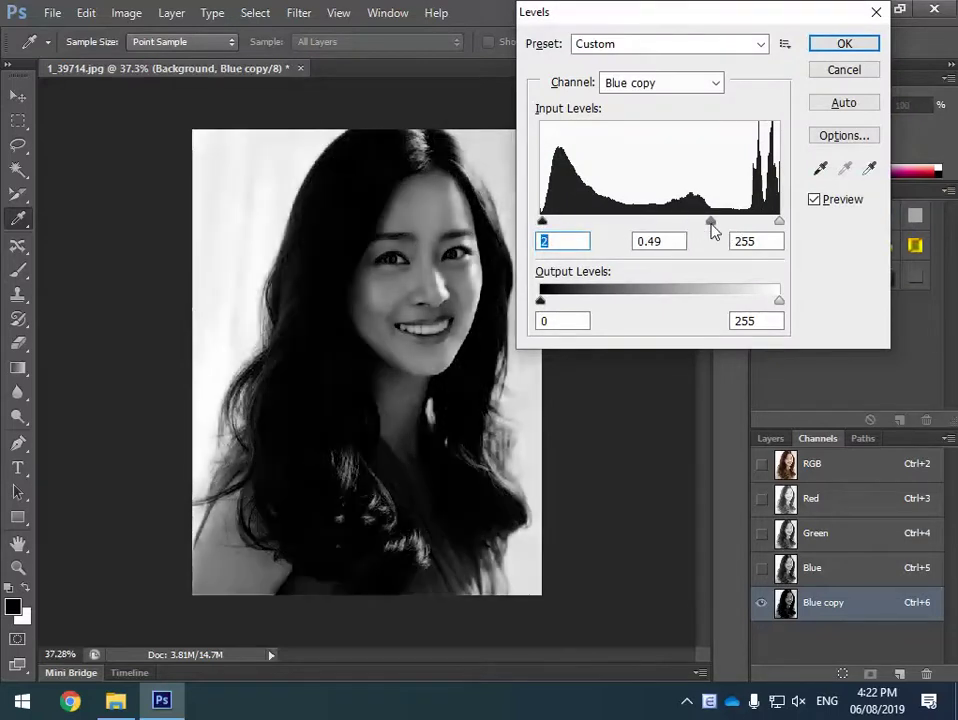
click(844, 44)
key(b)
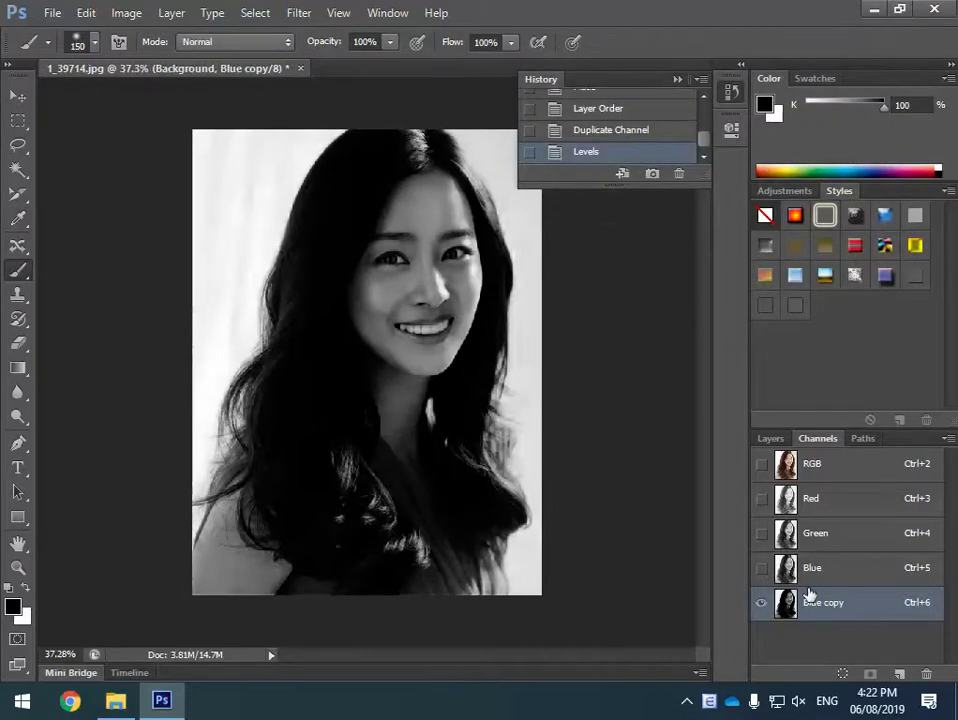
Increase the Blue copy channel's contrast using Curves with a centre point, shadow input 76 to output 64, and highlight input 192 to 212
key(ctrl+m)
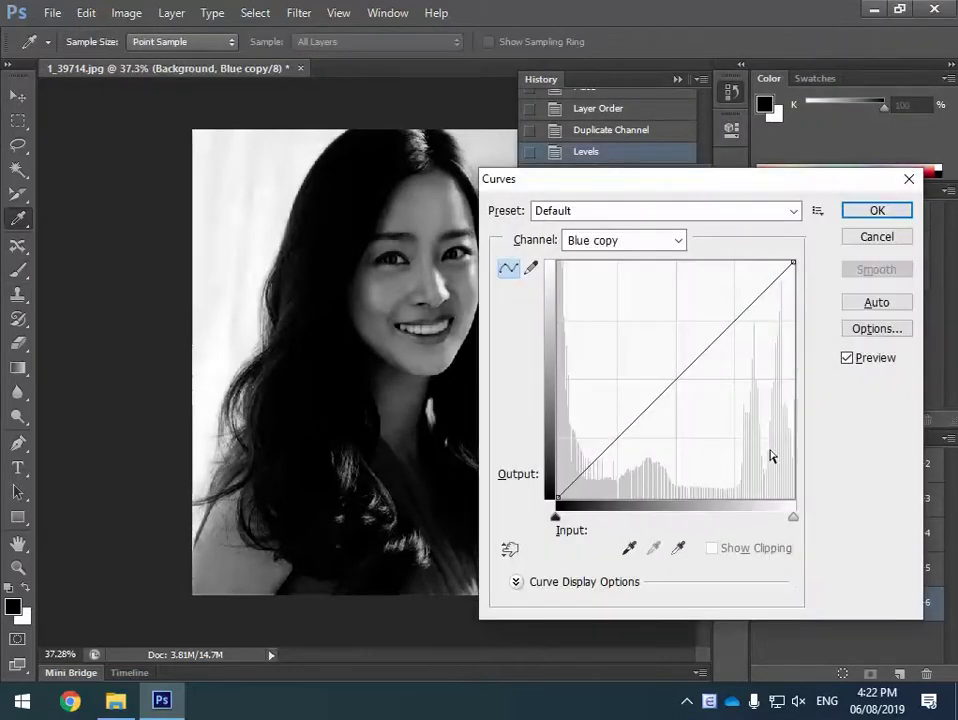
click(678, 380)
mouse_move(614, 436)
mouse_down()
mouse_move(613, 425)
mouse_move(635, 440)
mouse_move(627, 437)
mouse_up()
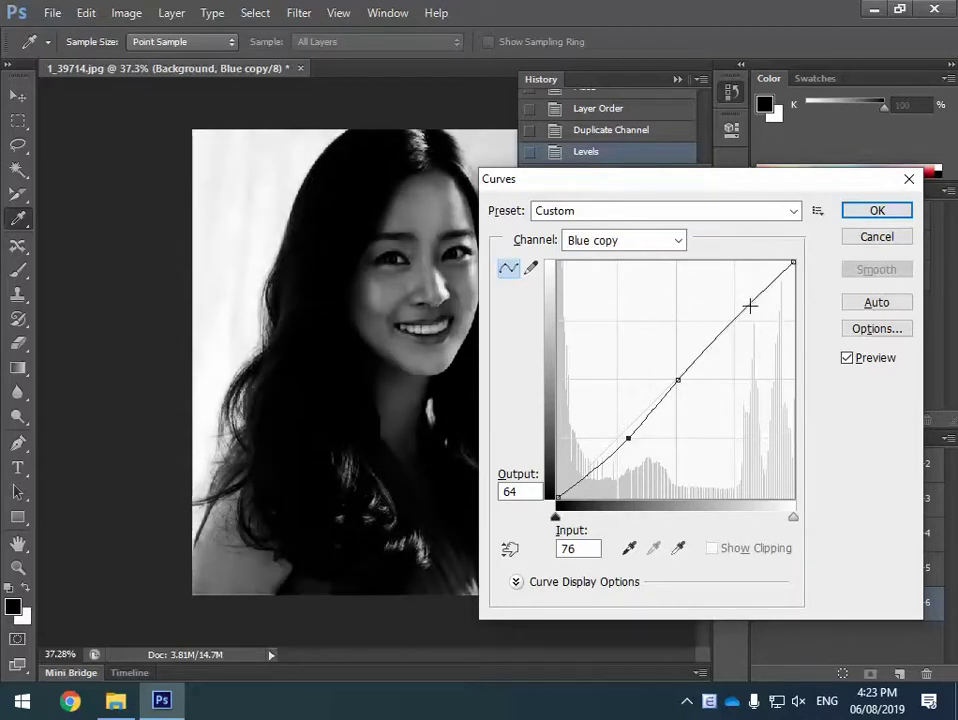
drag(750, 305, 735, 301)
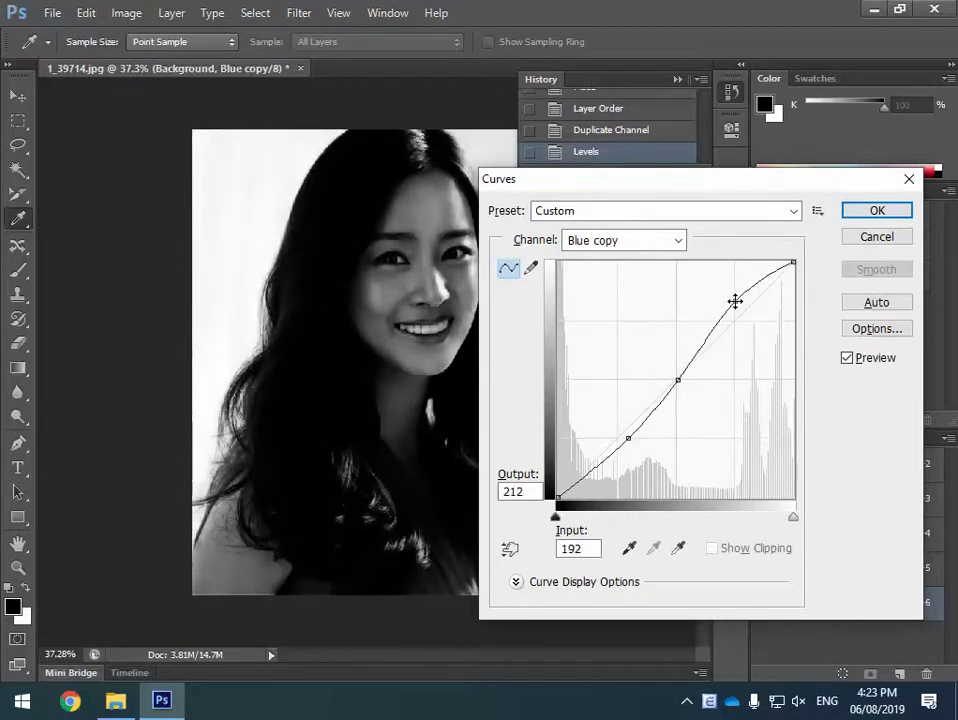
click(866, 211)
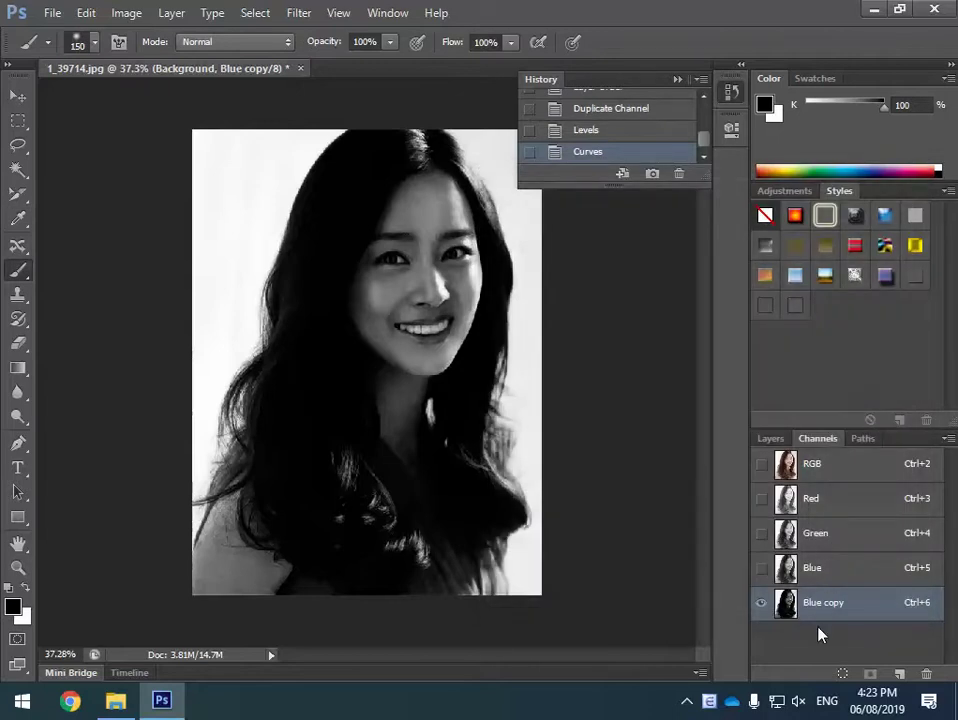
Invert the Blue copy channel and make white the foreground colour for painting
click(734, 93)
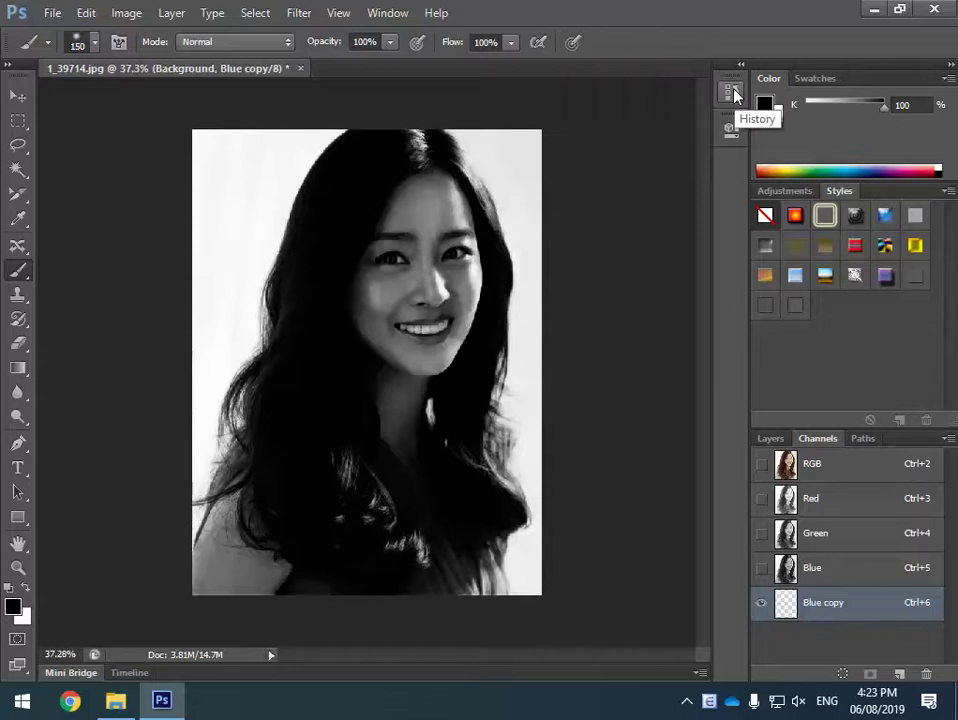
key(ctrl+i)
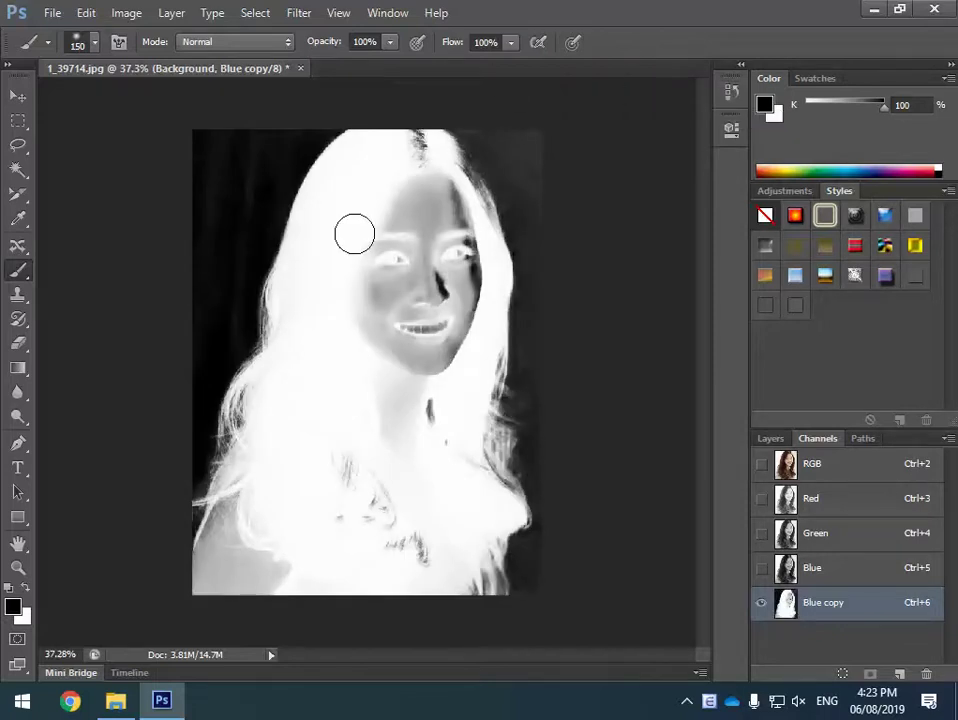
scroll(354, 233, up, 2)
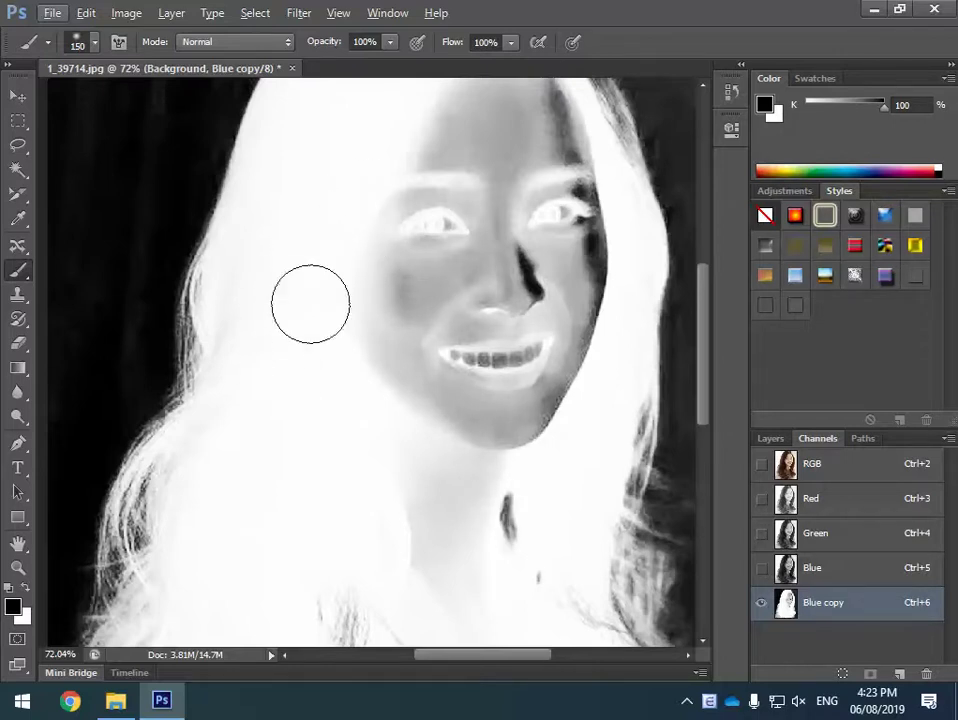
click(27, 589)
mouse_move(499, 172)
mouse_down()
mouse_move(419, 244)
mouse_move(487, 250)
mouse_move(385, 334)
mouse_up()
mouse_move(358, 256)
mouse_down()
mouse_move(345, 112)
mouse_move(426, 253)
mouse_move(441, 369)
mouse_move(430, 446)
mouse_move(439, 255)
mouse_move(374, 278)
mouse_up()
key(ctrl+alt+z)
key(ctrl+alt+z)
key(ctrl+alt+z)
Paint the woman's face, neck, inner hair, clothing and shoulder white in the Blue copy channel with the 150 px brush
mouse_move(388, 233)
mouse_down()
mouse_move(351, 94)
mouse_move(338, 163)
mouse_move(329, 101)
mouse_move(401, 222)
mouse_move(433, 315)
mouse_move(437, 419)
mouse_move(399, 219)
mouse_move(430, 317)
mouse_move(423, 401)
mouse_move(332, 538)
mouse_move(345, 421)
mouse_move(405, 341)
mouse_move(394, 474)
mouse_move(447, 422)
mouse_move(424, 481)
mouse_move(362, 579)
mouse_move(191, 439)
mouse_move(194, 311)
mouse_move(147, 320)
mouse_up()
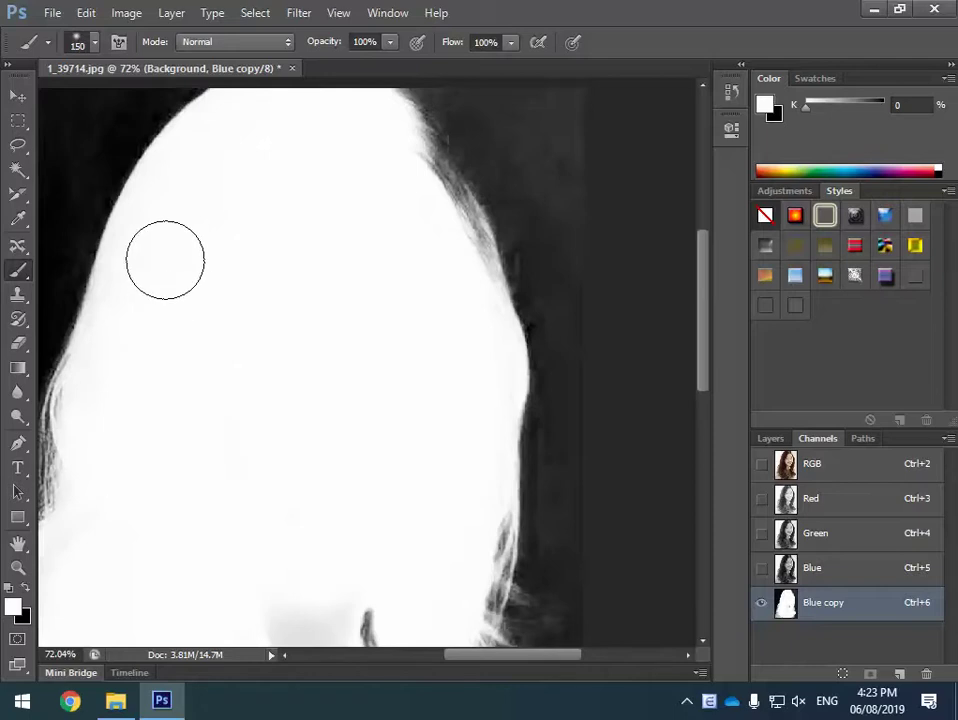
drag(141, 428, 312, 164)
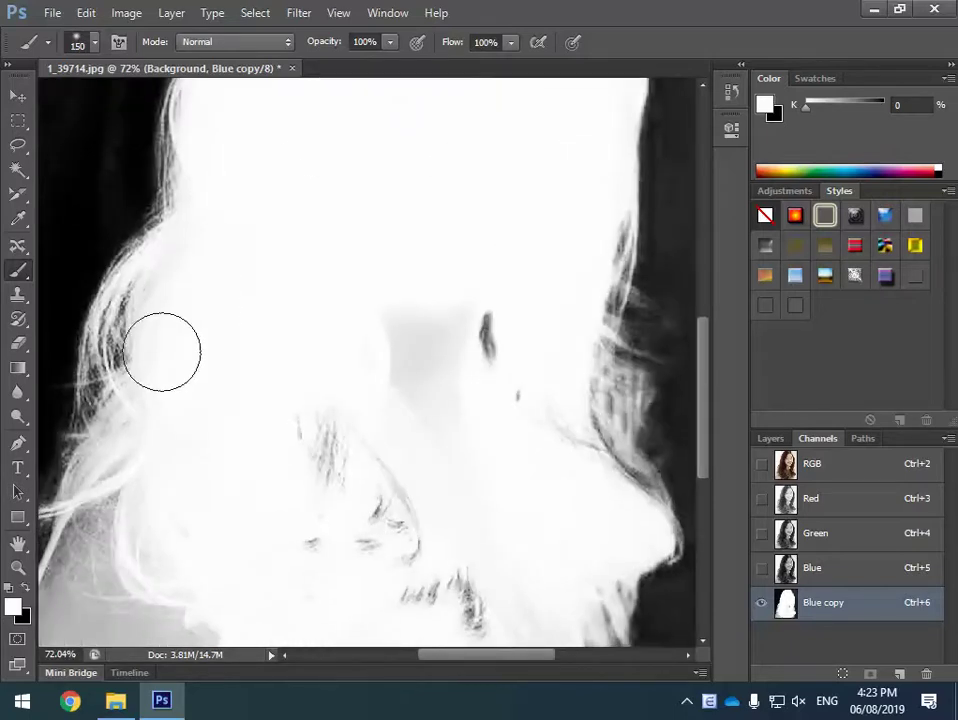
mouse_move(138, 366)
mouse_down()
mouse_move(125, 422)
mouse_move(132, 241)
mouse_move(106, 413)
mouse_move(111, 502)
mouse_move(138, 523)
mouse_move(352, 286)
mouse_move(390, 530)
mouse_move(309, 353)
mouse_move(354, 527)
mouse_move(265, 367)
mouse_move(381, 592)
mouse_up()
drag(436, 525, 334, 357)
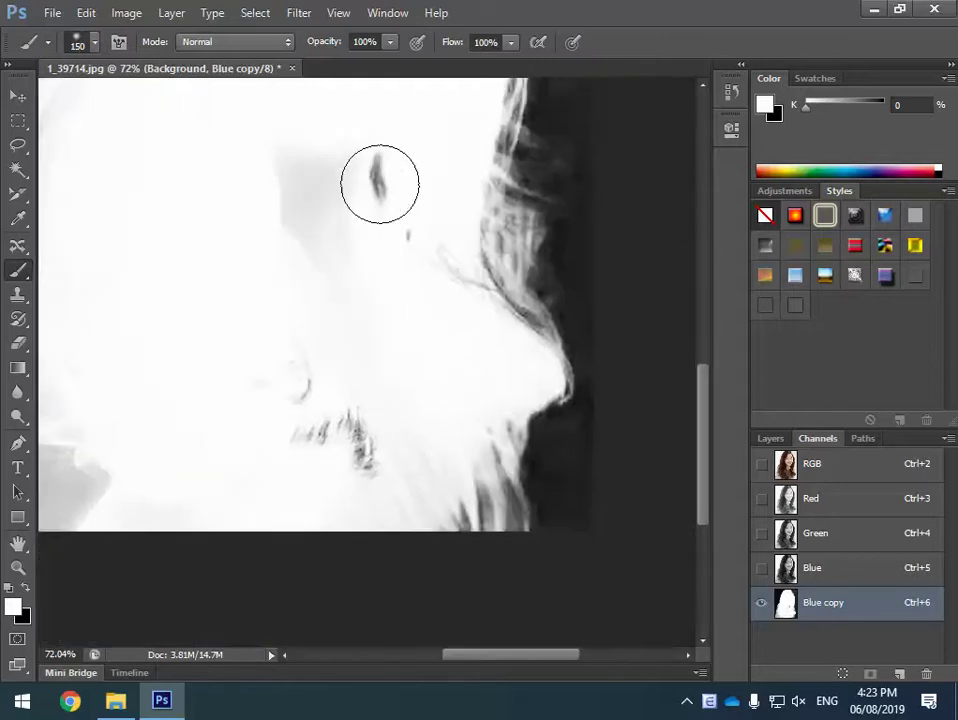
mouse_move(380, 184)
mouse_down()
mouse_move(417, 213)
mouse_move(419, 336)
mouse_move(436, 266)
mouse_move(446, 351)
mouse_move(360, 482)
mouse_move(247, 317)
mouse_move(299, 399)
mouse_move(350, 445)
mouse_move(395, 422)
mouse_move(436, 524)
mouse_move(470, 546)
mouse_move(476, 474)
mouse_move(448, 388)
mouse_move(244, 371)
mouse_move(290, 134)
mouse_move(312, 171)
mouse_up()
drag(295, 453, 456, 379)
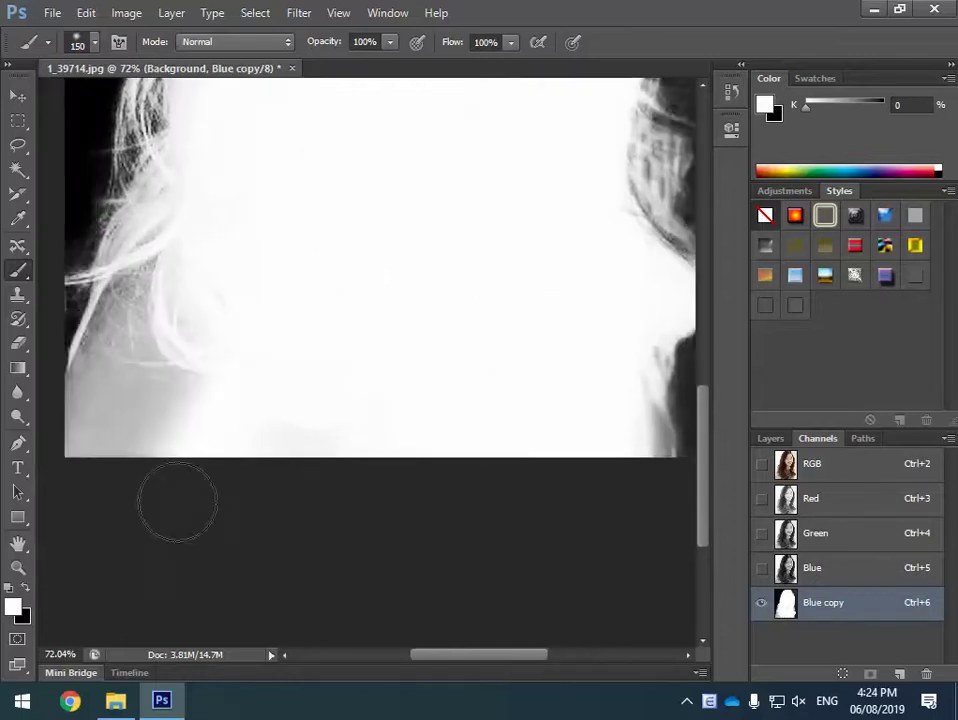
mouse_move(177, 501)
mouse_down()
mouse_move(105, 445)
mouse_move(180, 316)
mouse_move(122, 449)
mouse_move(208, 254)
mouse_move(122, 338)
mouse_move(100, 449)
mouse_move(90, 350)
mouse_up()
Load the painted Blue copy channel as a selection of the woman's silhouette
mouse_move(485, 180)
mouse_down()
mouse_move(317, 496)
mouse_move(391, 419)
mouse_up()
mouse_move(124, 312)
mouse_down()
mouse_move(107, 540)
mouse_move(299, 272)
mouse_move(334, 370)
mouse_move(331, 323)
mouse_move(419, 276)
mouse_up()
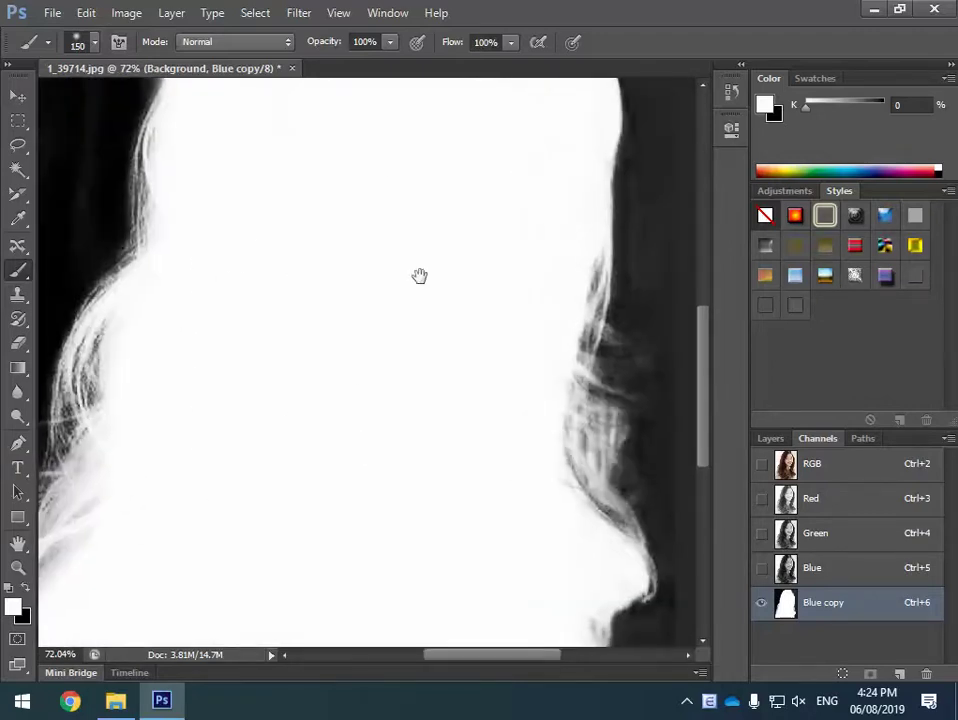
drag(394, 193, 355, 462)
drag(342, 322, 372, 441)
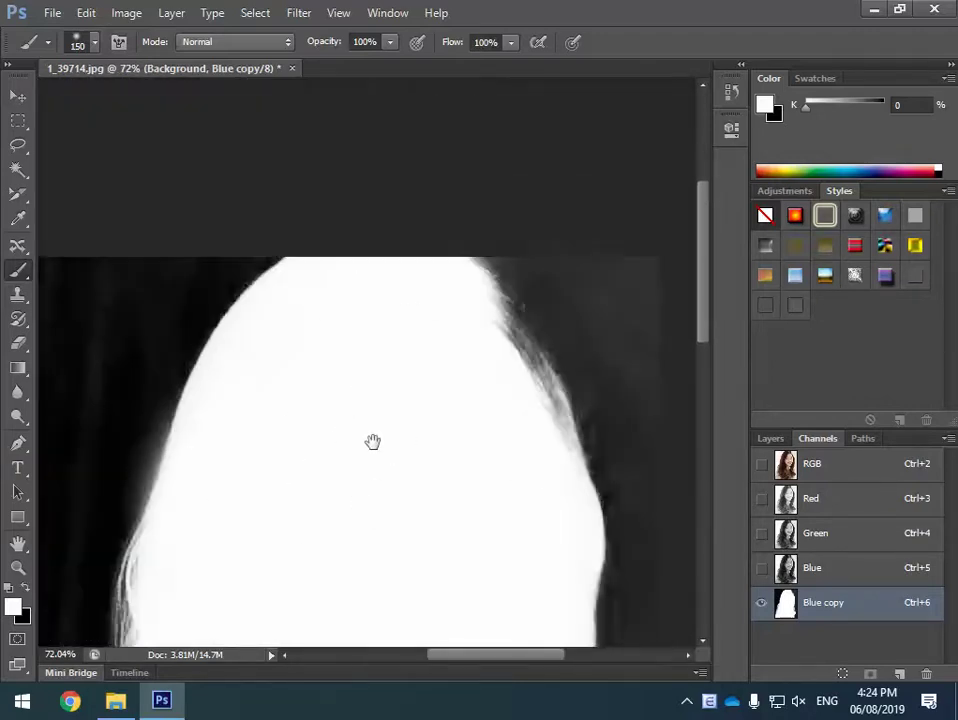
ctrl+click(789, 606)
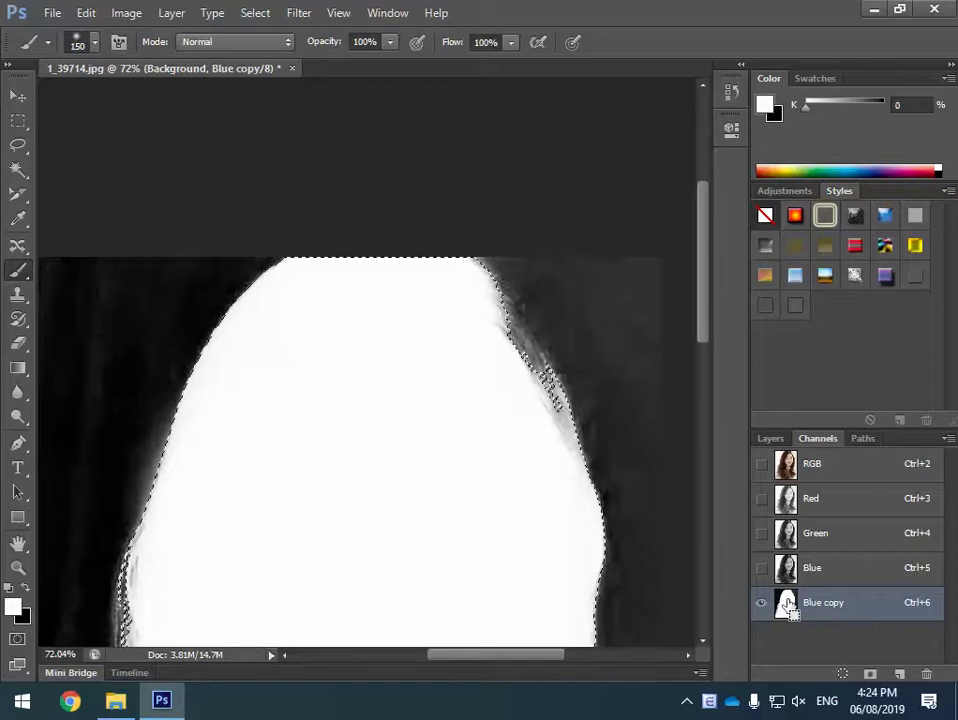
Check the selection outline along the woman's hair against the full-colour photo and return to viewing only the Blue copy channel
click(762, 463)
key(x)
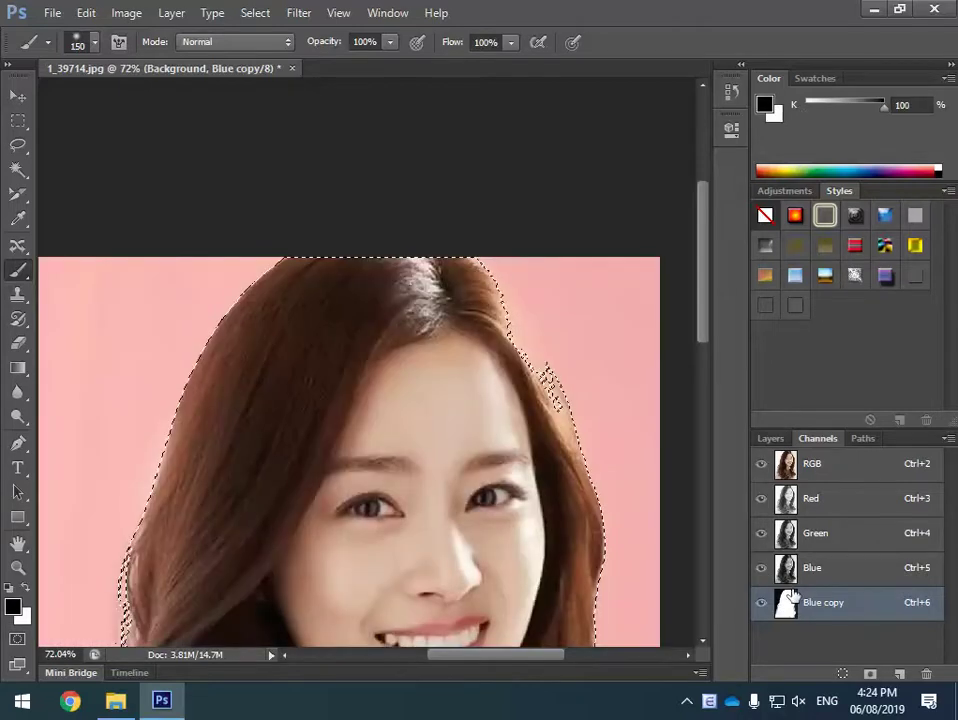
scroll(533, 500, down, 3)
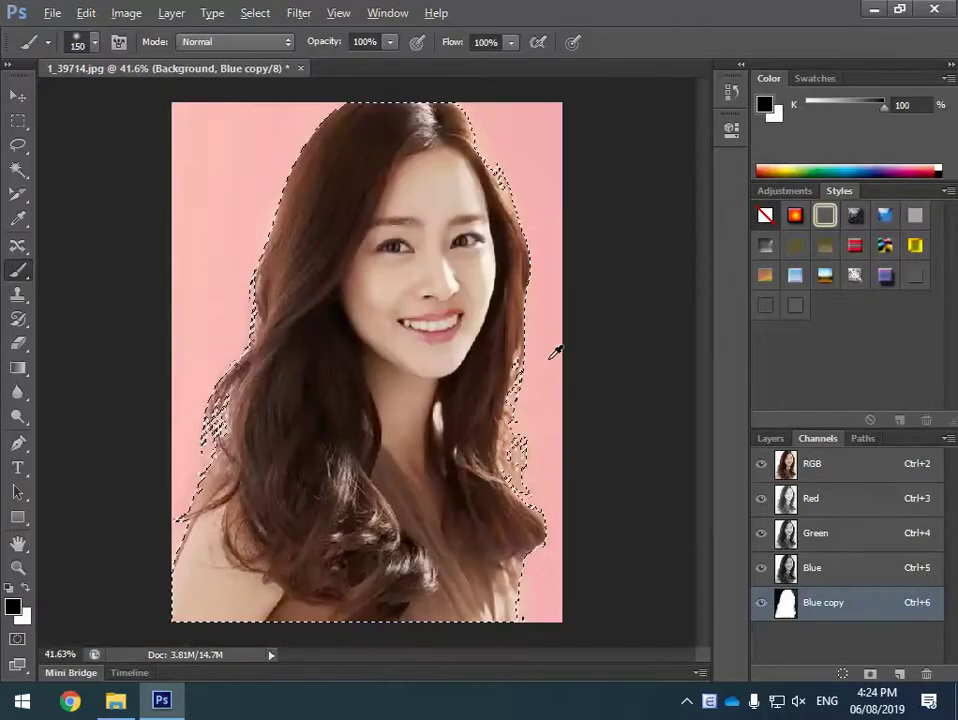
scroll(492, 127, up, 3)
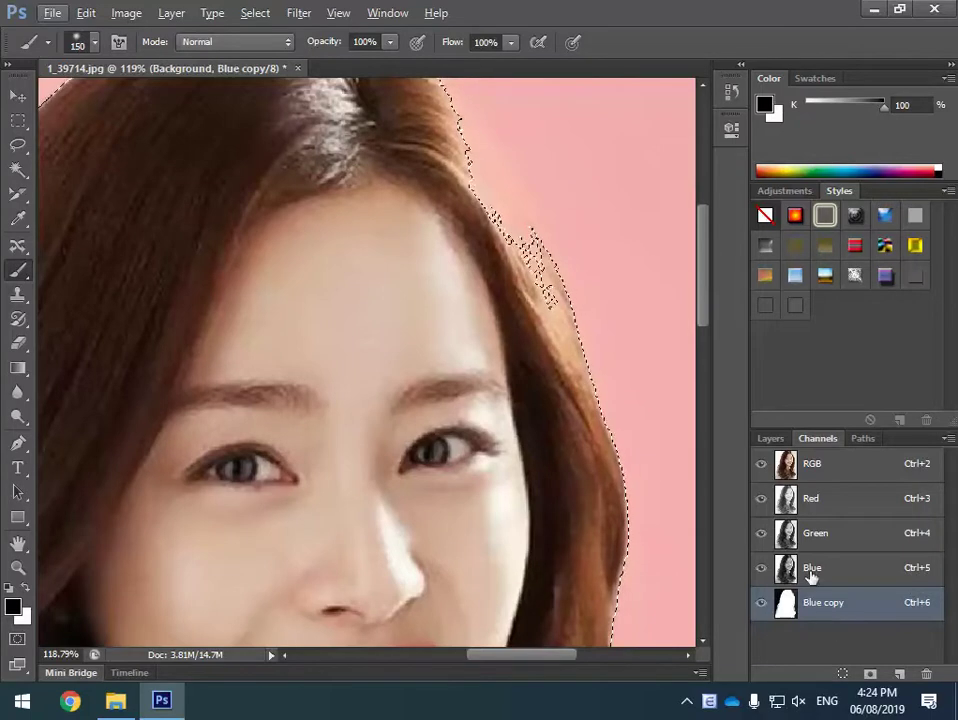
key(x)
click(761, 463)
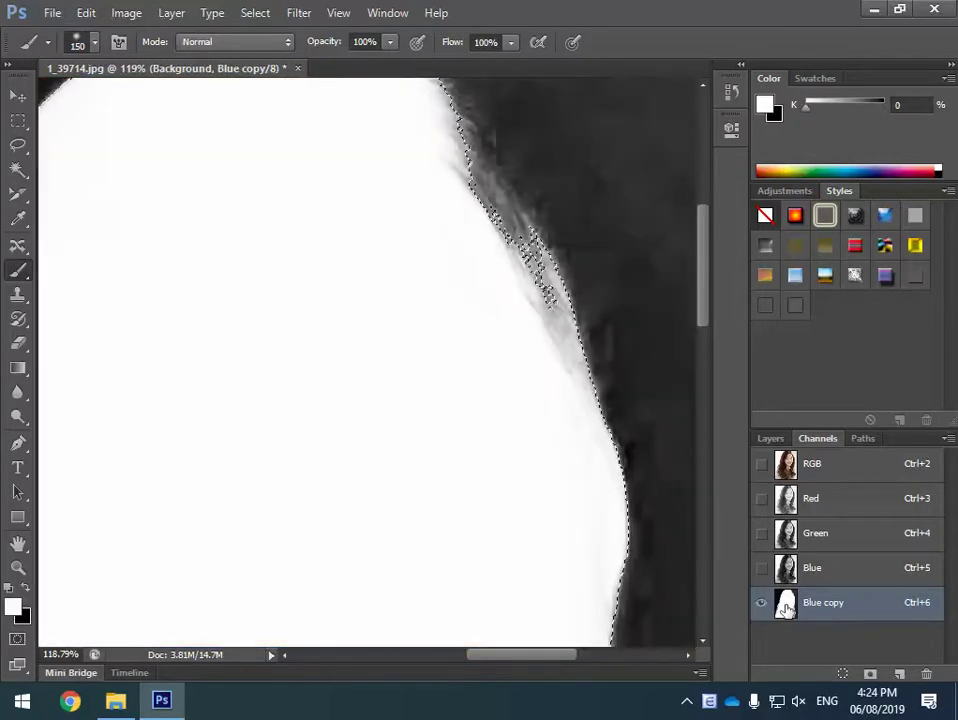
Deselect and paint the grey hair edge beside the woman's forehead white in the Blue copy channel with a 45 px brush
key(ctrl+d)
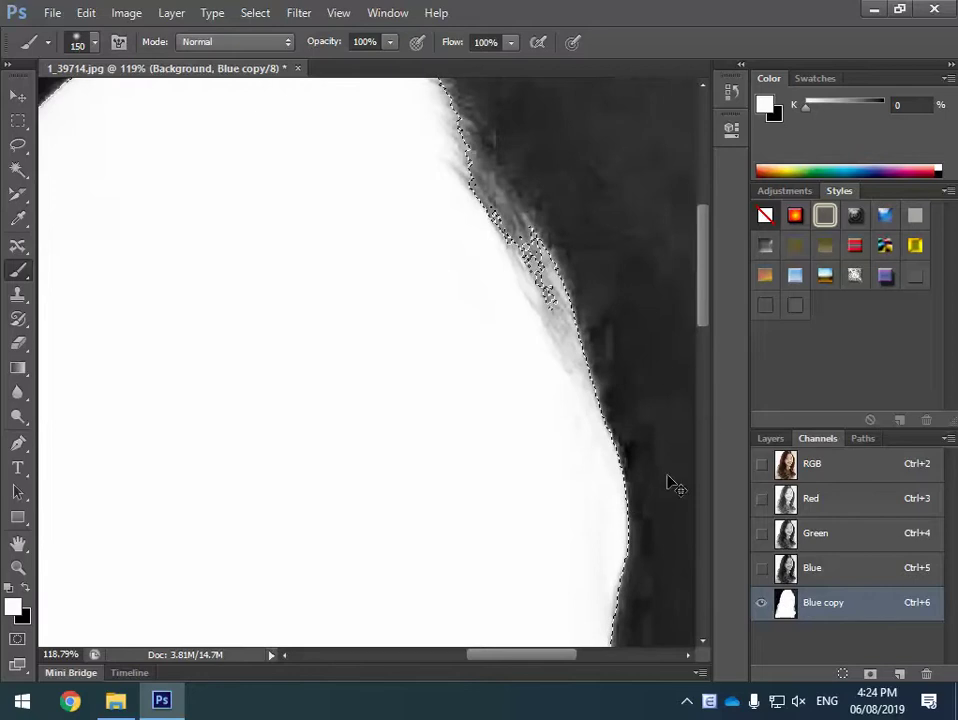
mouse_move(466, 246)
mouse_down()
mouse_move(479, 378)
mouse_move(443, 289)
mouse_up()
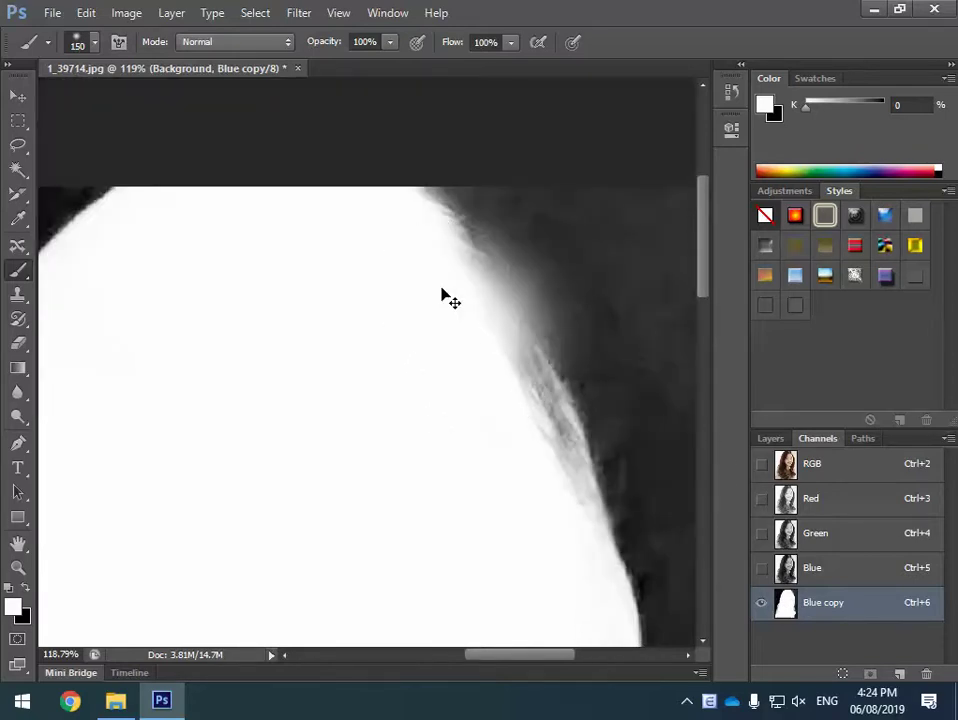
key(ctrl+z)
key(bracketleft)
key(bracketleft)
key(bracketleft)
key(bracketleft)
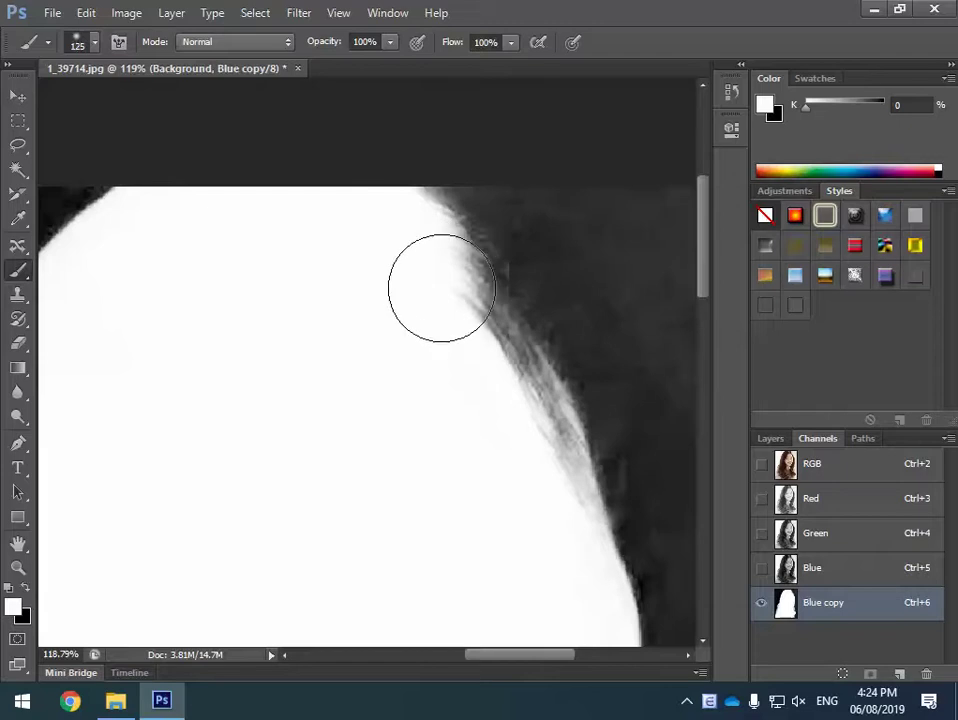
mouse_move(441, 220)
mouse_down()
mouse_move(512, 319)
mouse_move(551, 401)
mouse_move(602, 598)
mouse_move(592, 516)
mouse_move(538, 389)
mouse_move(474, 334)
mouse_up()
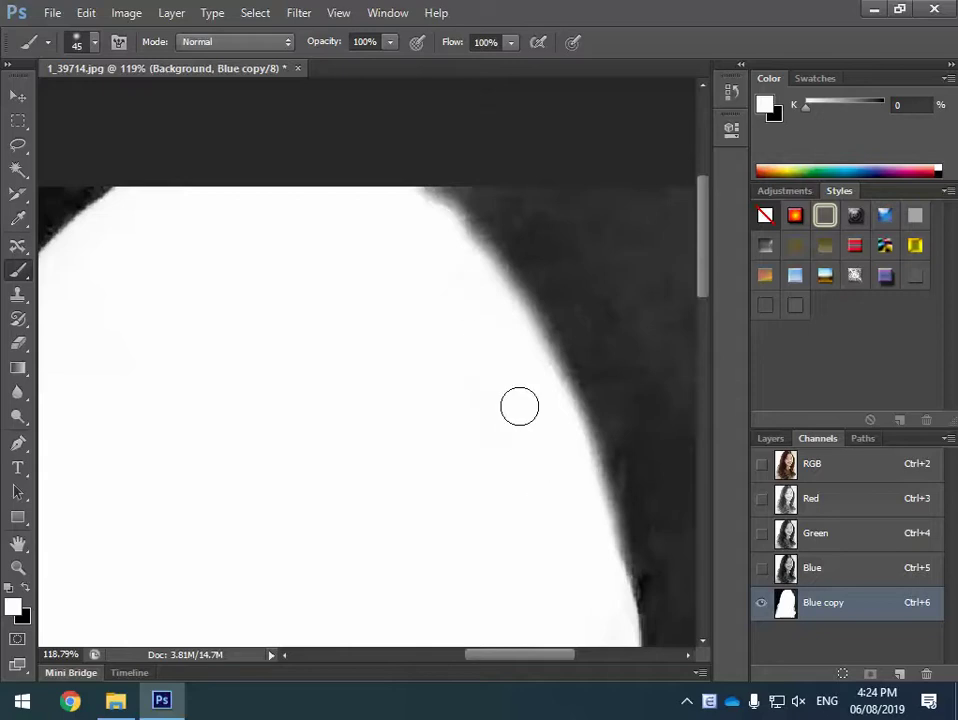
Load the retouched Blue copy channel as a selection, show the RGB channels and hide Blue copy
ctrl+click(786, 604)
key(x)
click(761, 464)
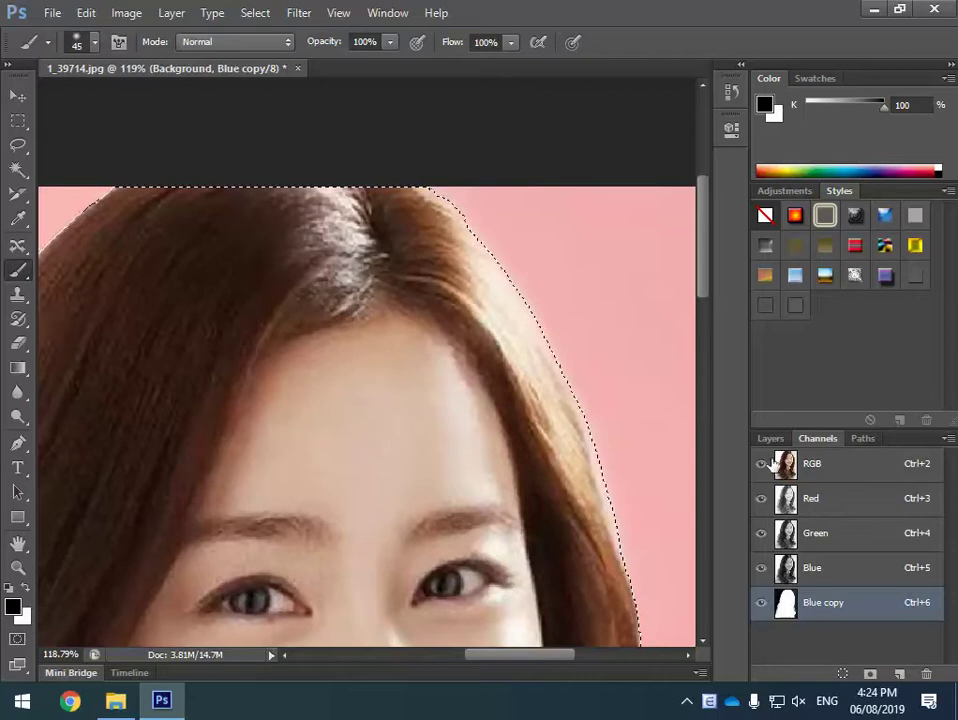
click(761, 603)
key(x)
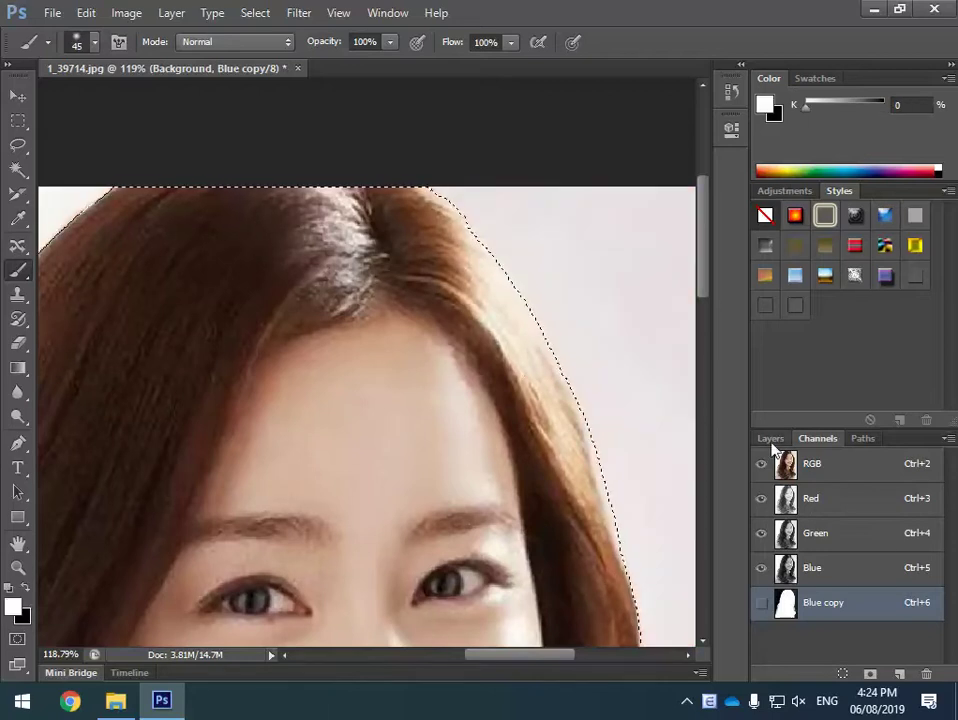
Duplicate the Background layer while keeping the selection of the woman active
click(776, 441)
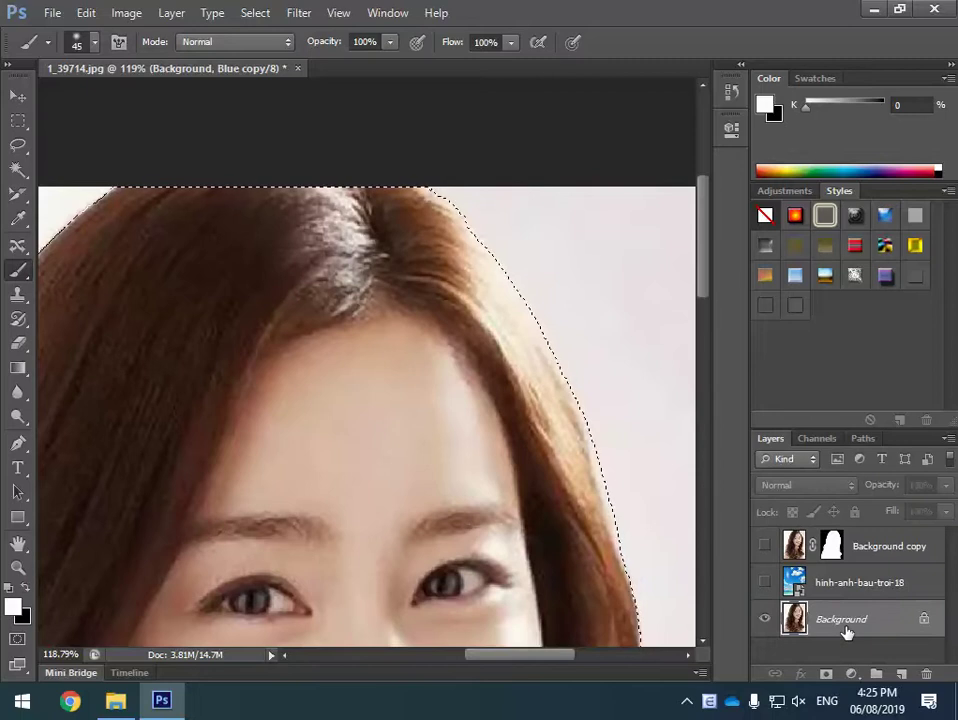
scroll(302, 508, down, 5)
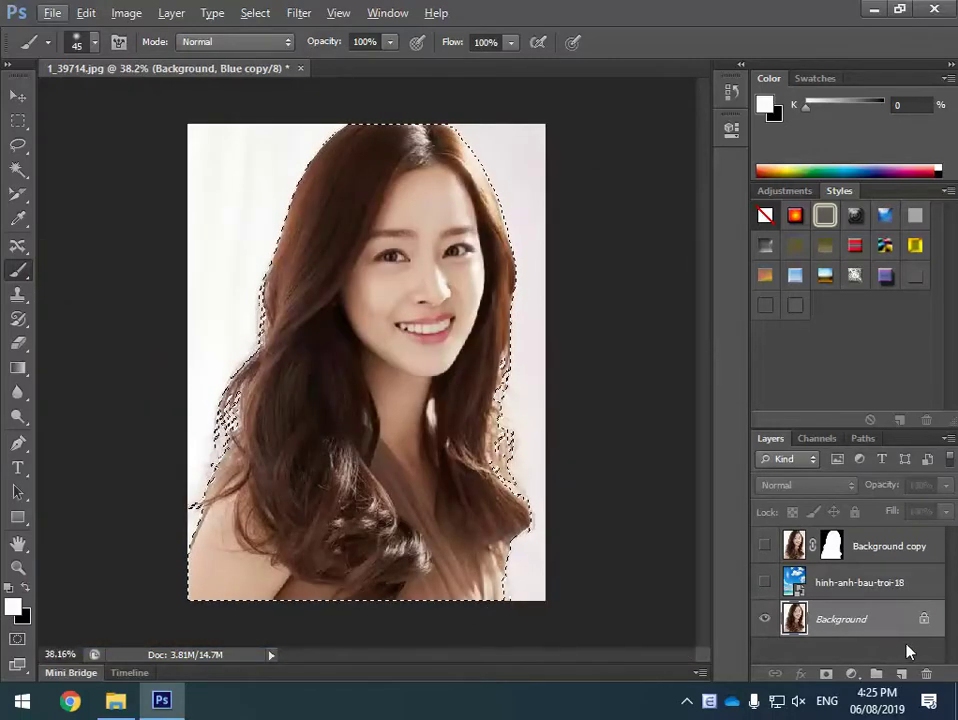
key(ctrl+j)
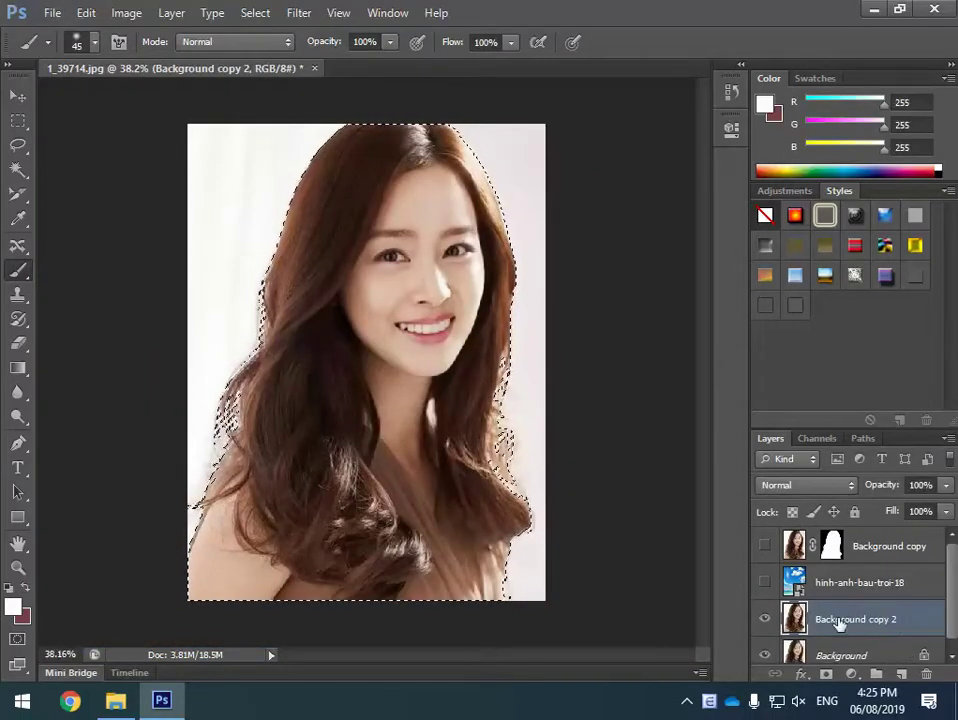
Copy the selected woman from Background copy 2 onto a new layer and hide both Background and Background copy 2
click(765, 655)
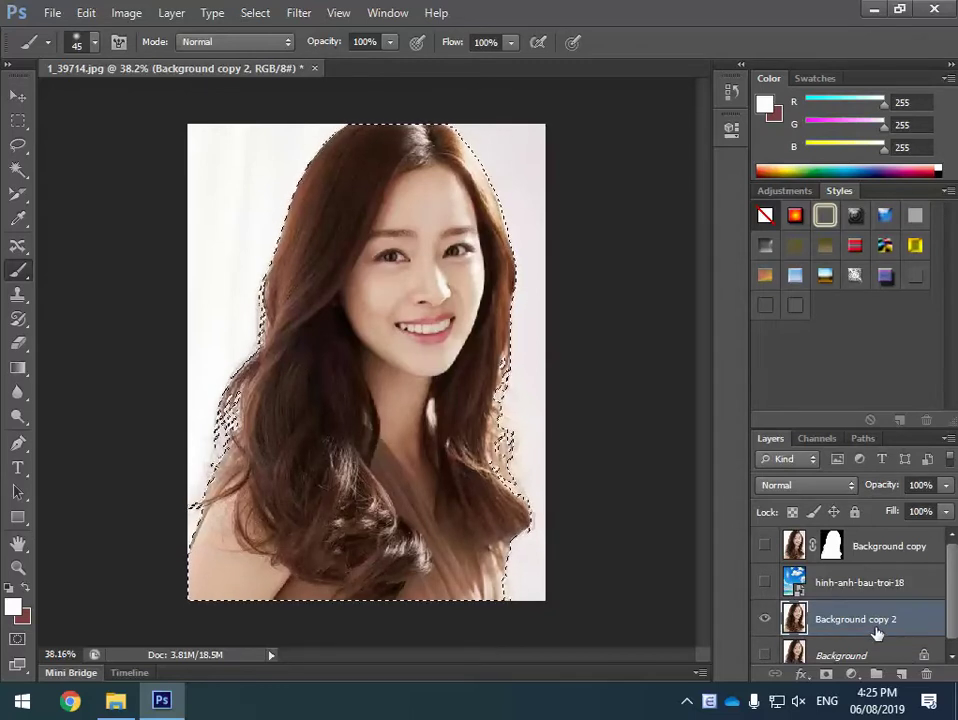
key(ctrl+j)
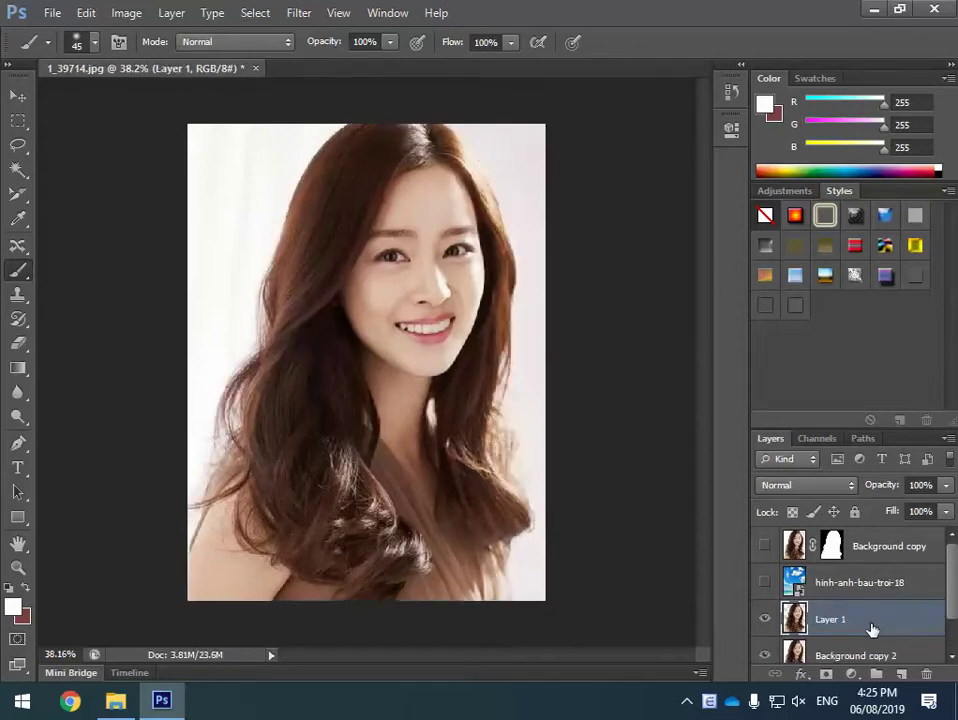
click(766, 656)
Move the hinh-anh-bau-troi-18 sky layer directly beneath the Layer 1 cutout, make it visible, and select Layer 1
scroll(824, 609, down, 1)
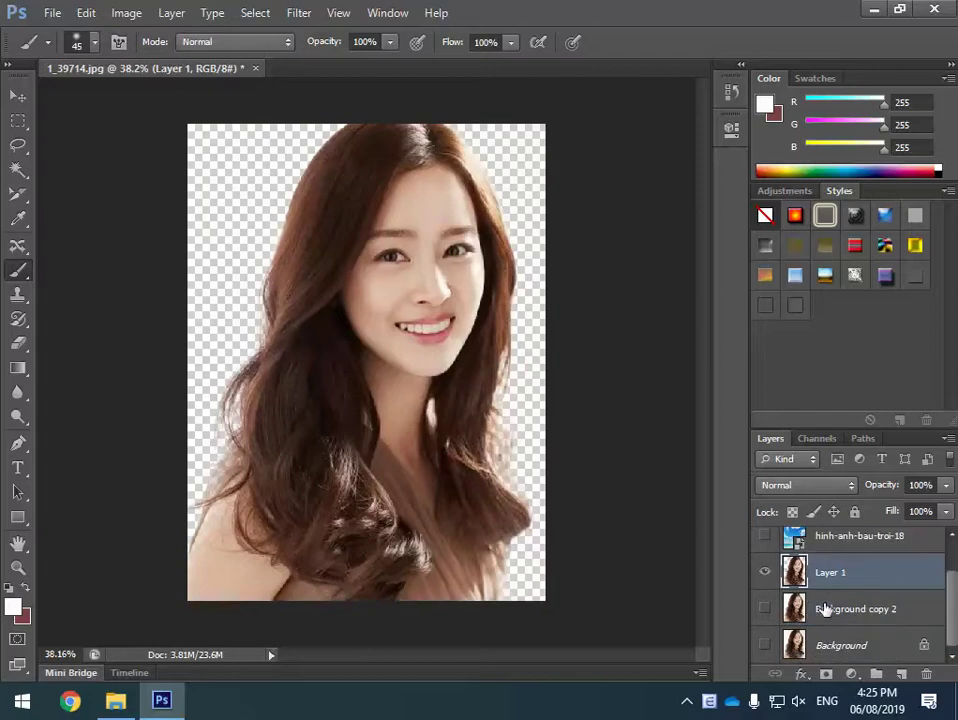
drag(858, 538, 864, 594)
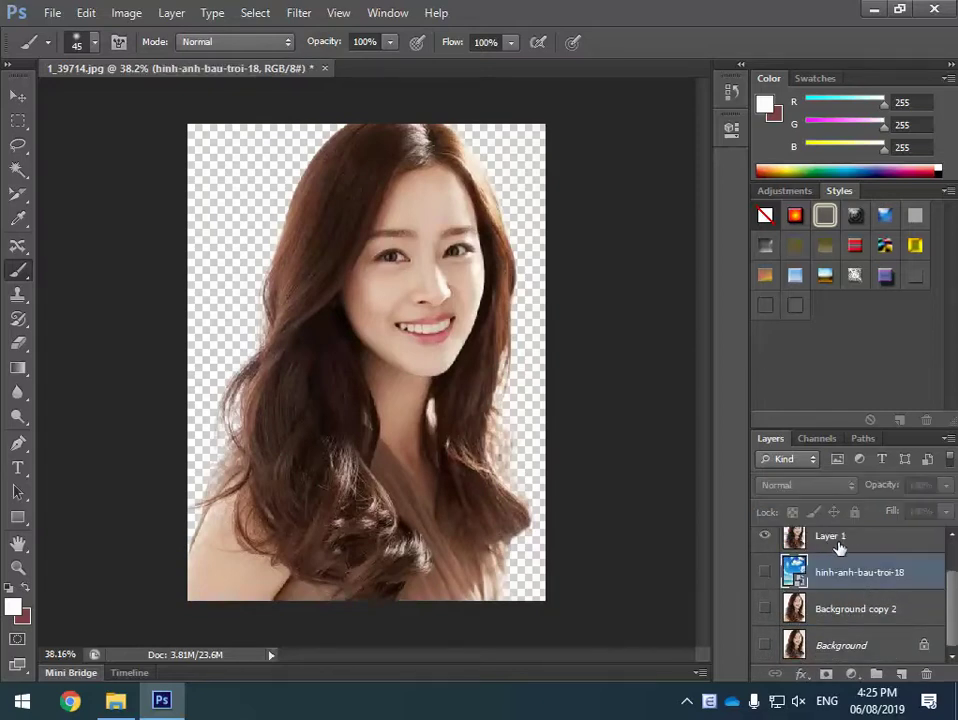
click(765, 572)
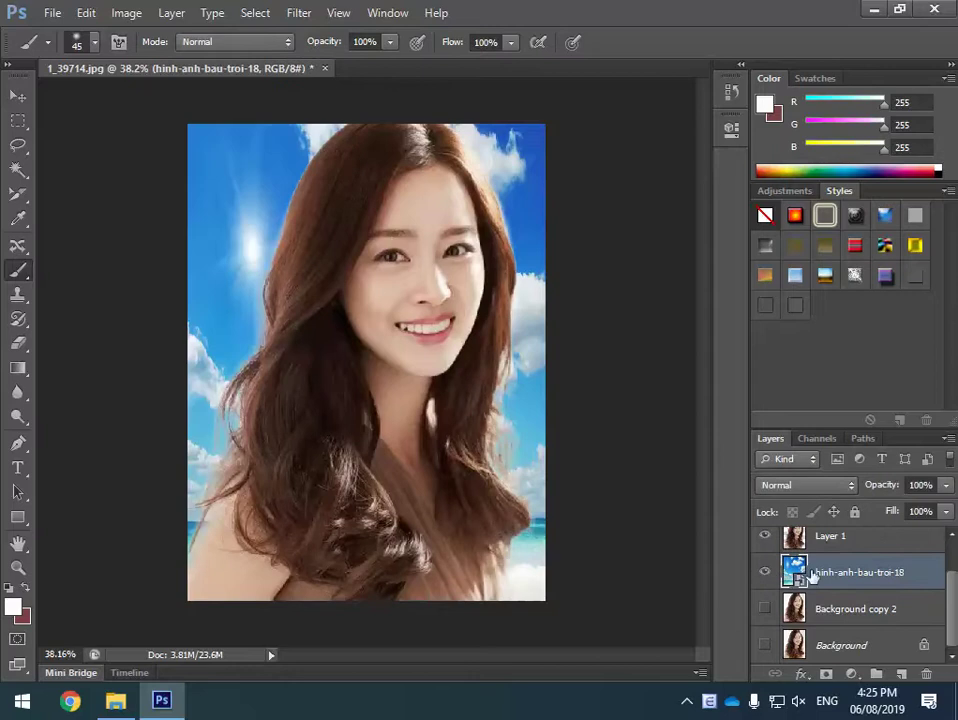
scroll(896, 555, up, 1)
click(896, 545)
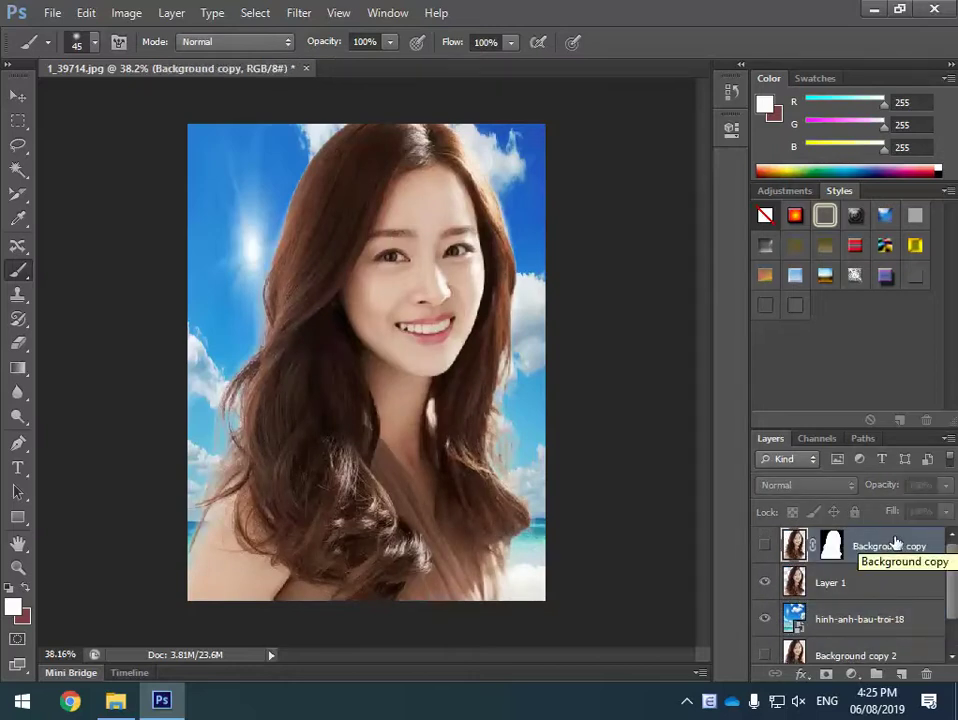
click(871, 583)
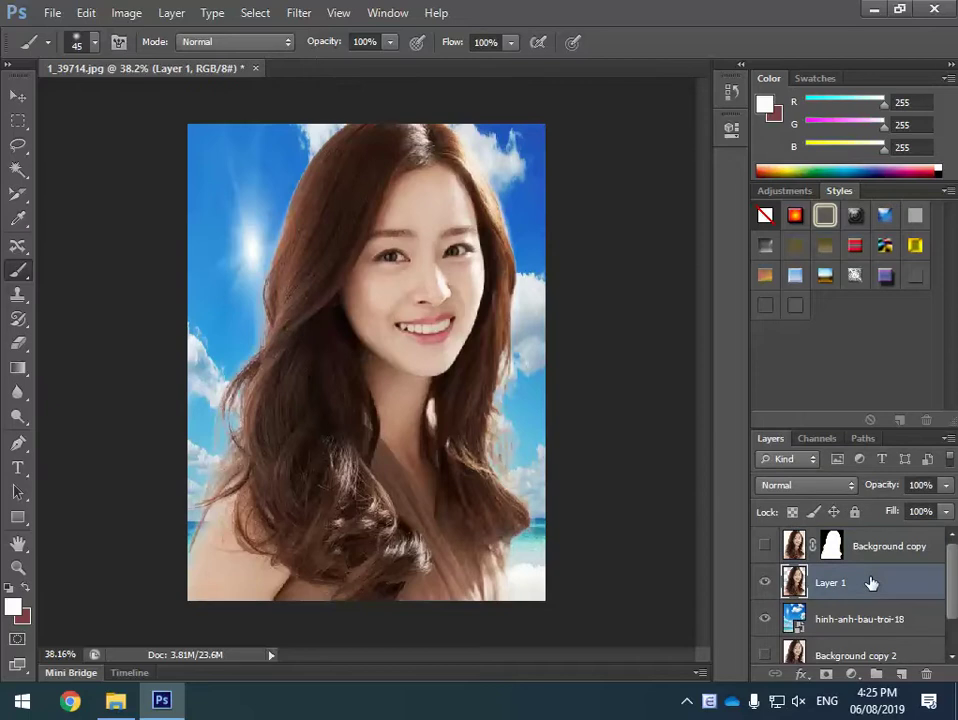